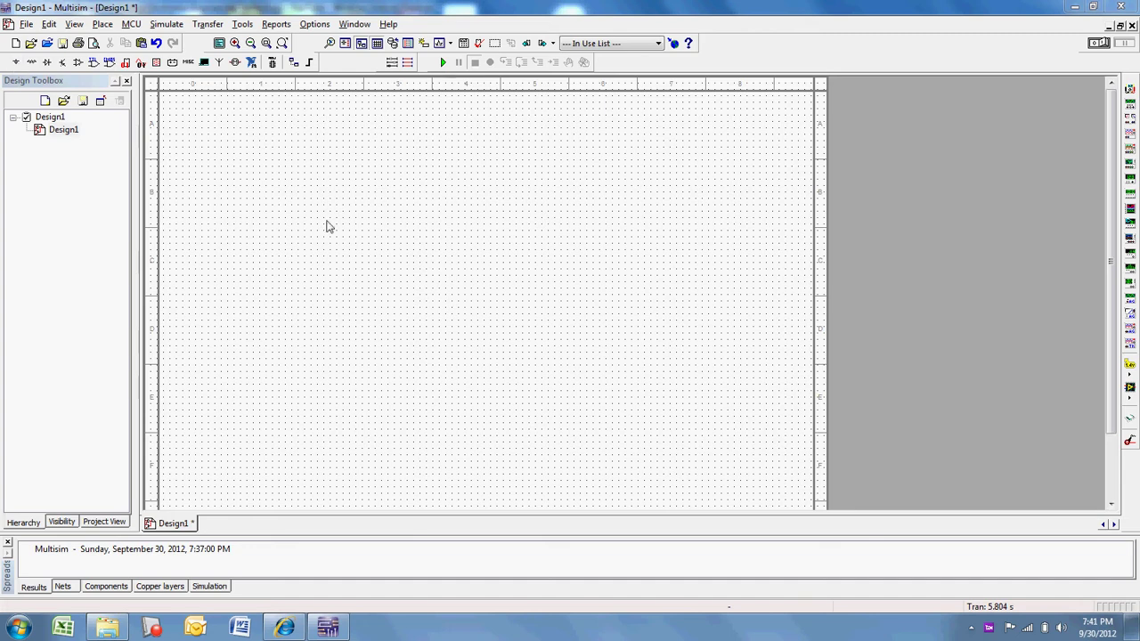
Place the 12 V DC_POWER source V1 on the schematic.
{"action": "left_click", "coordinate": [15, 62]}
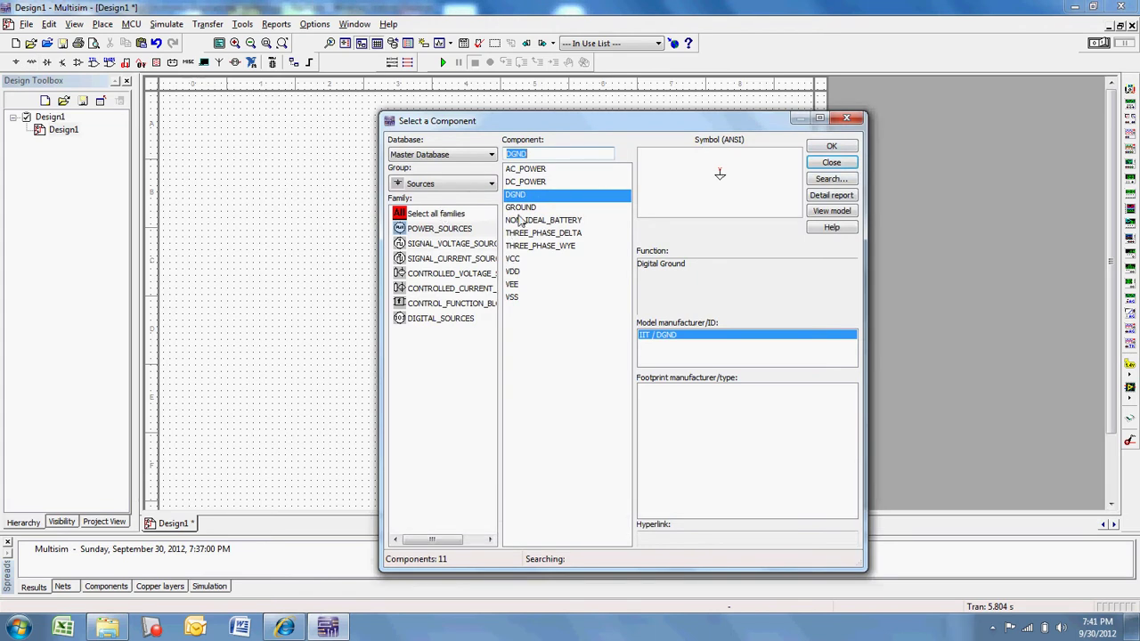
{"action": "left_click", "coordinate": [518, 184]}
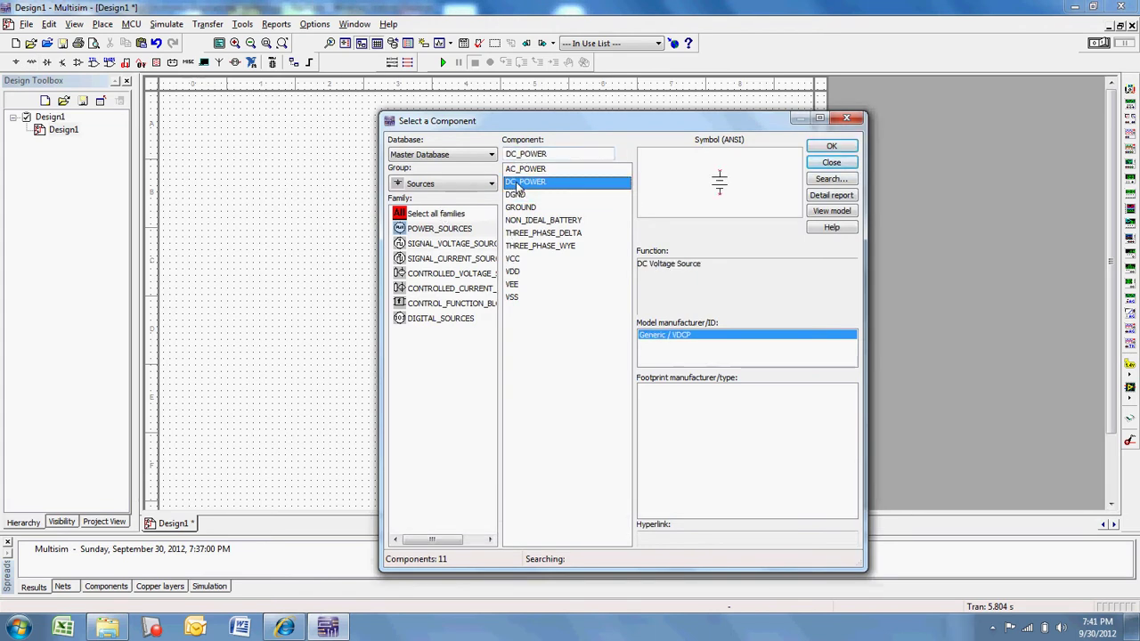
{"action": "left_click", "coordinate": [834, 147]}
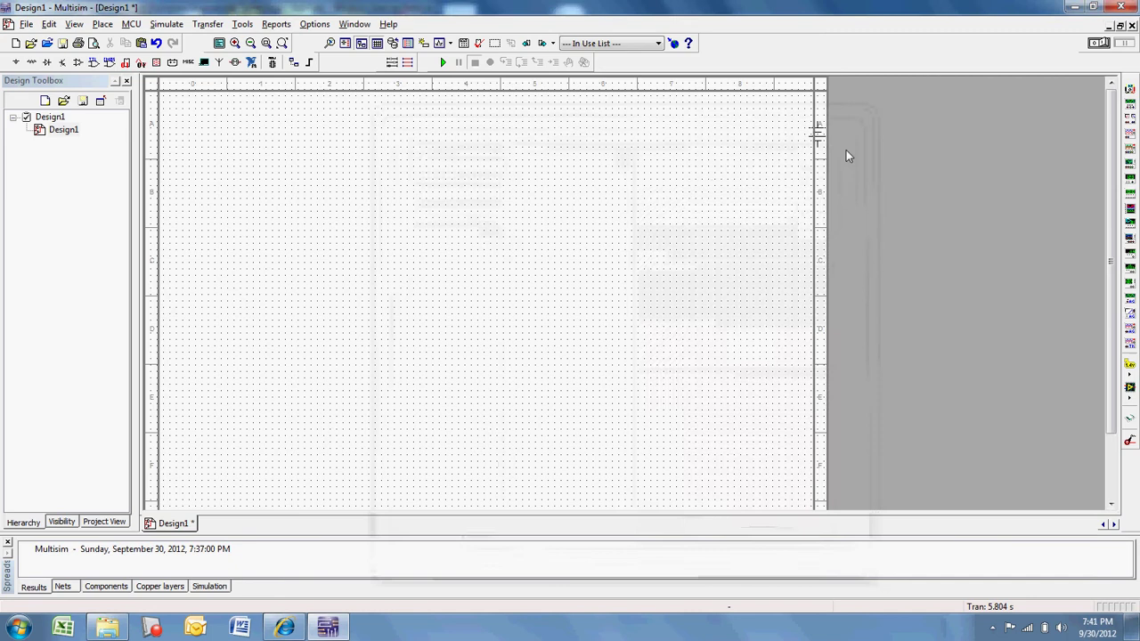
{"action": "left_click", "coordinate": [252, 307]}
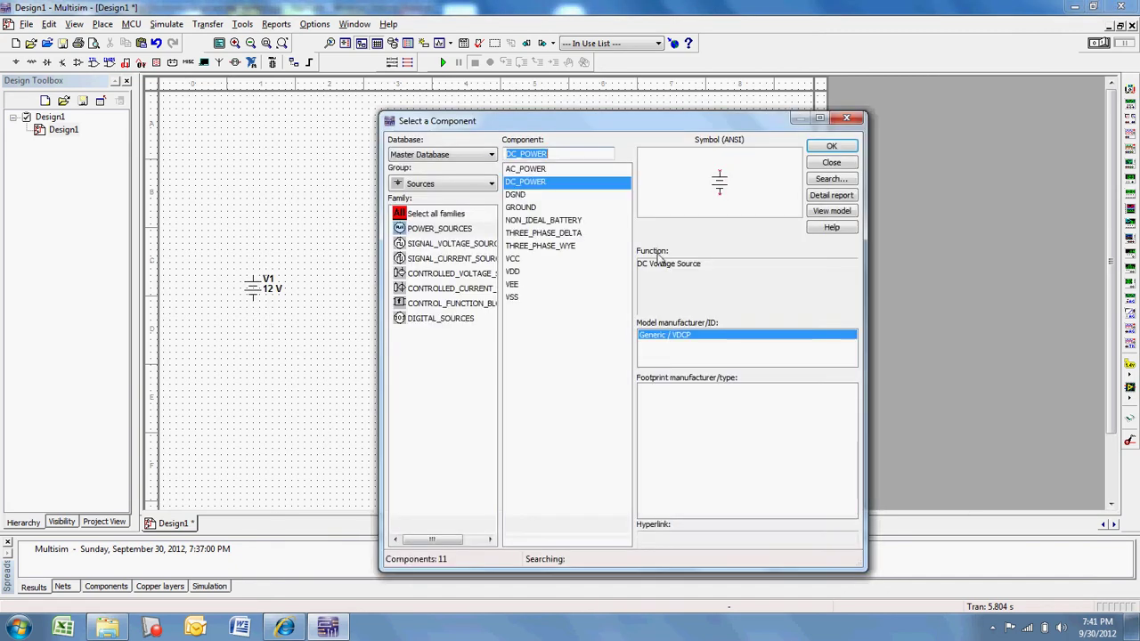
Place three GND ground symbols in a row below the source.
{"action": "left_click", "coordinate": [519, 195]}
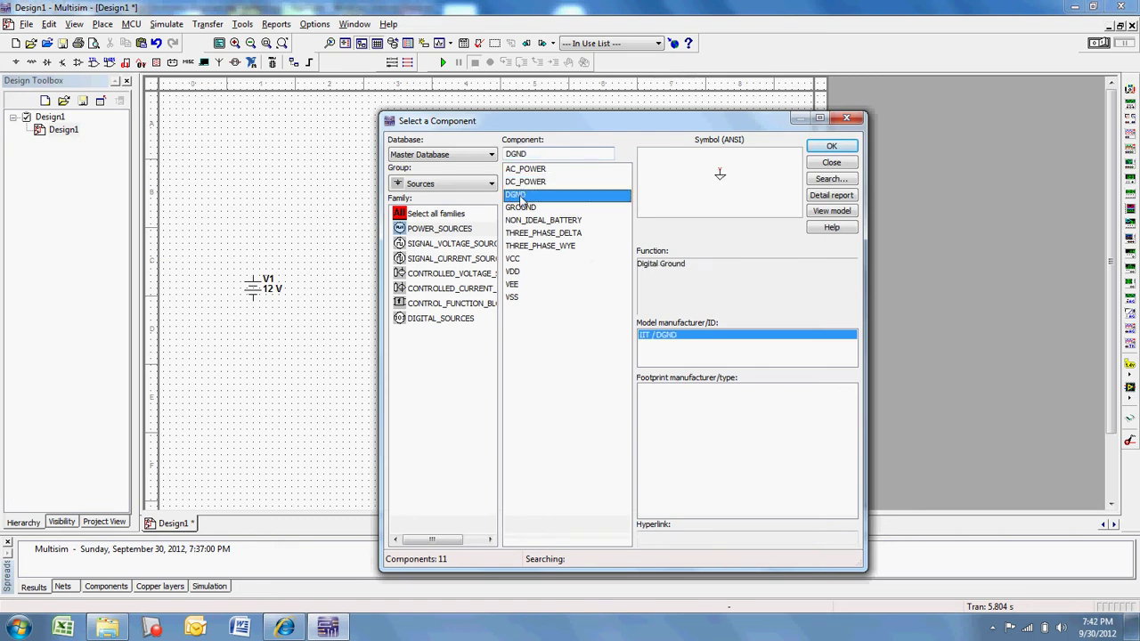
{"action": "left_click", "coordinate": [831, 147]}
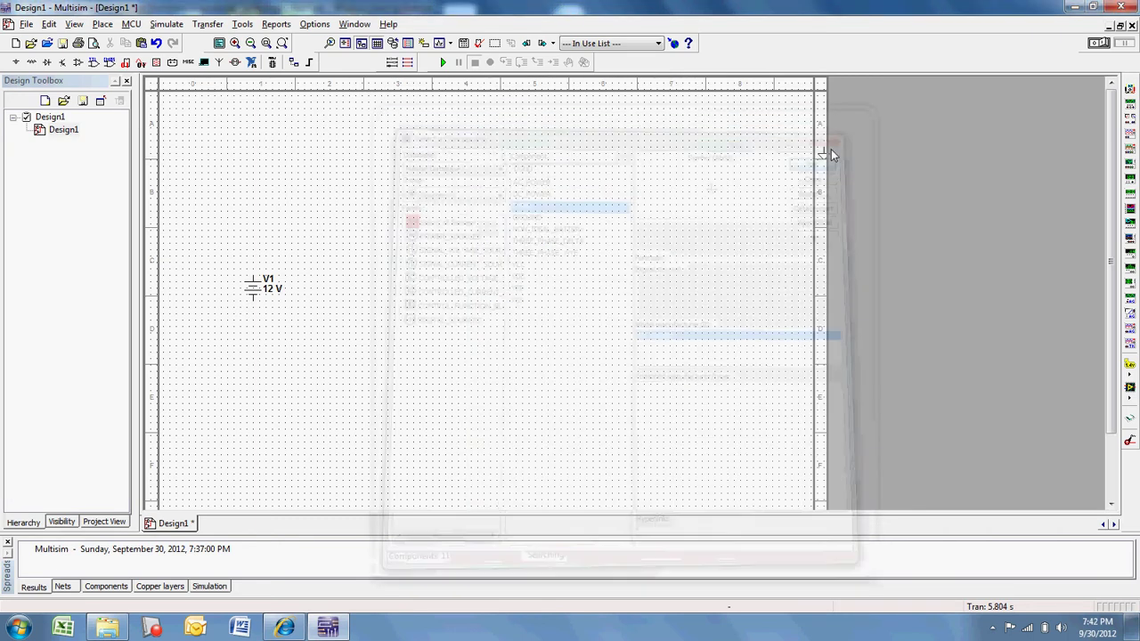
{"action": "left_click", "coordinate": [255, 377]}
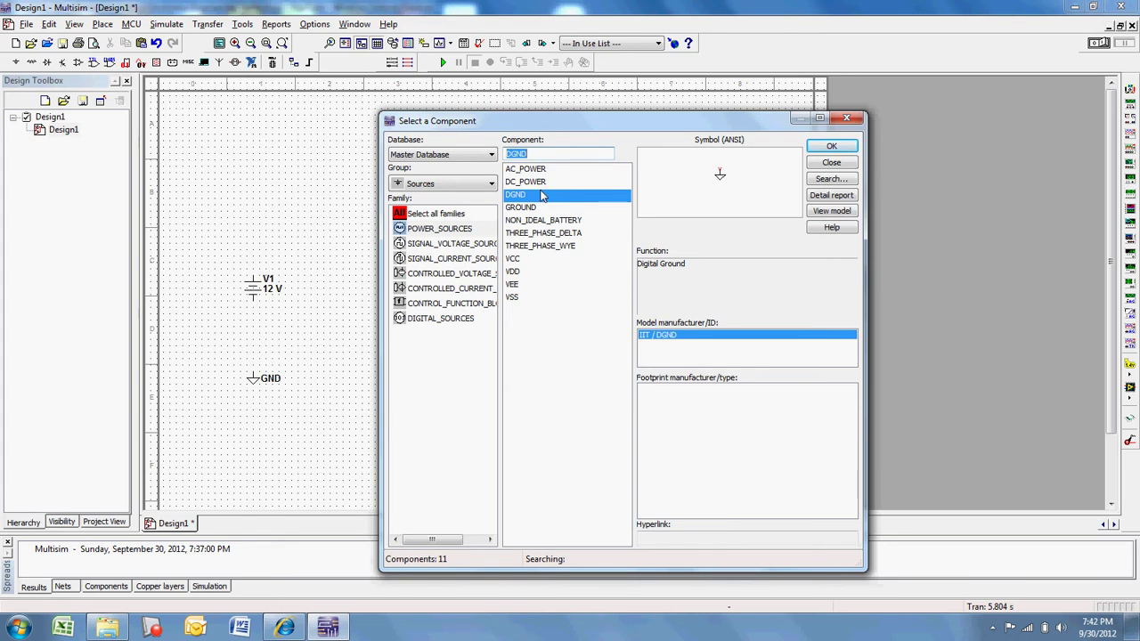
{"action": "left_click", "coordinate": [829, 150]}
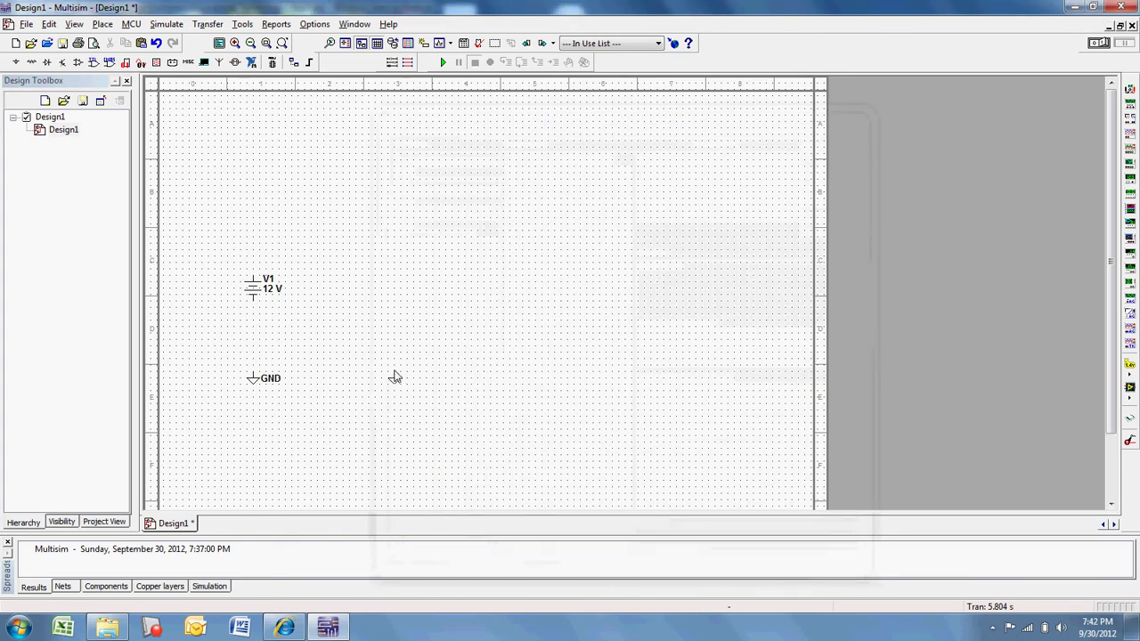
{"action": "left_click", "coordinate": [397, 378]}
{"action": "left_click", "coordinate": [831, 162]}
{"action": "key", "text": "ctrl+w"}
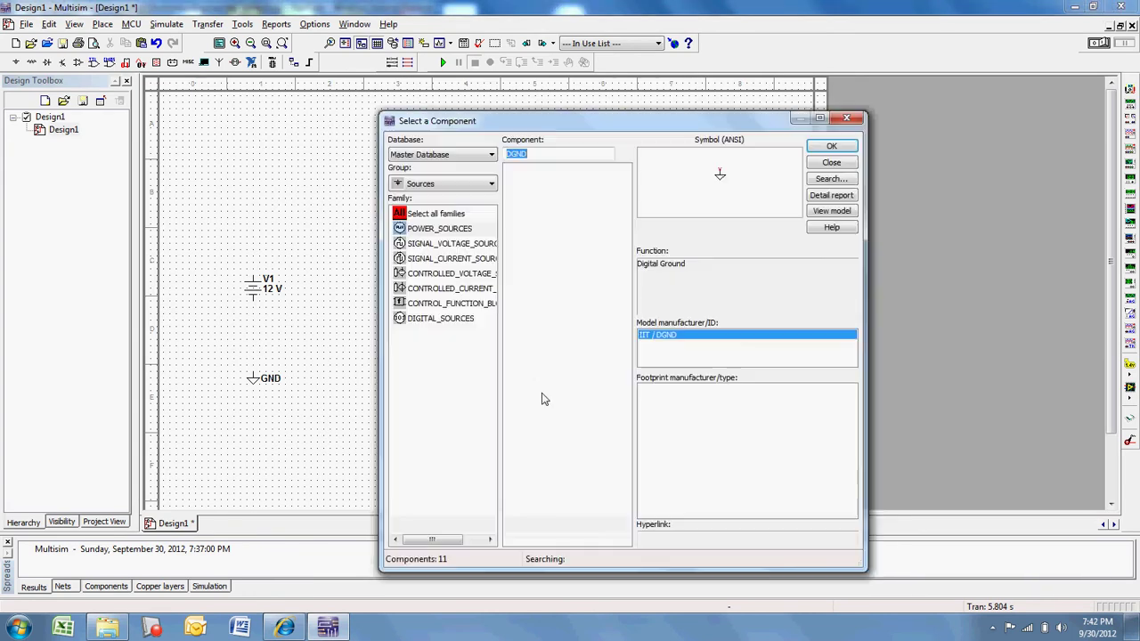
{"action": "left_click", "coordinate": [831, 162]}
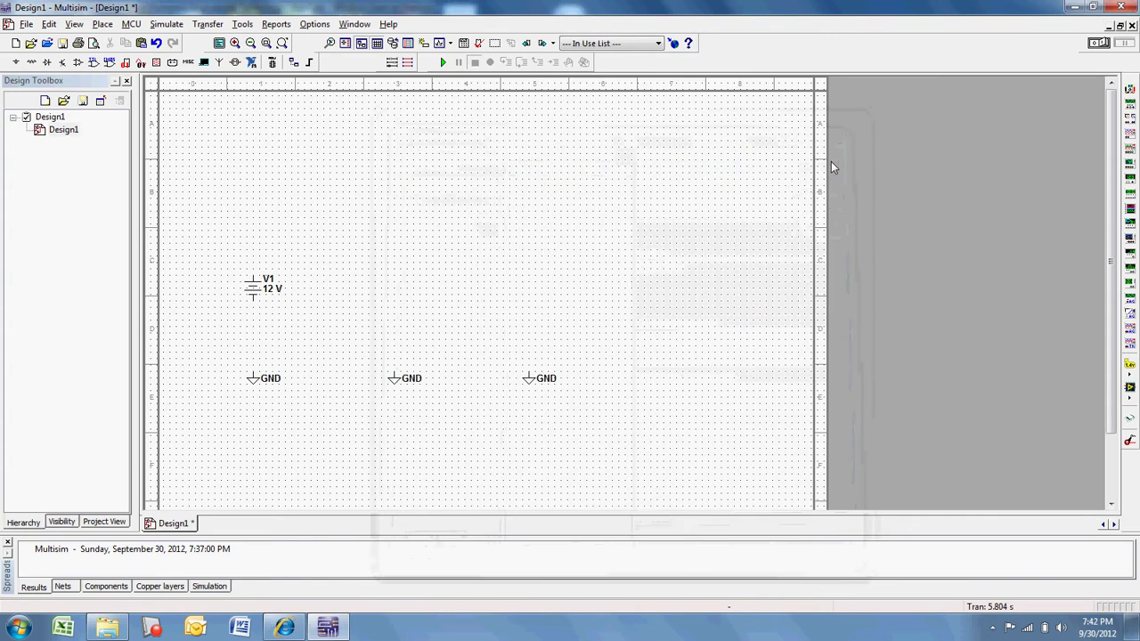
Place three 2k resistors, R1, R2 and R3, side by side right of V1.
{"action": "left_click", "coordinate": [31, 62]}
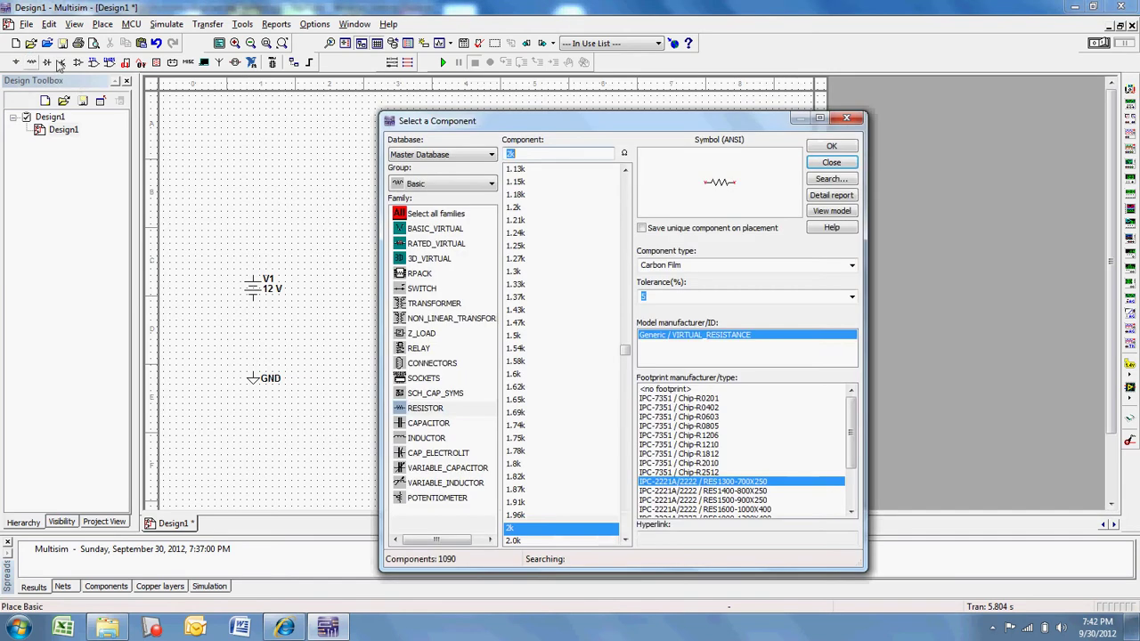
{"action": "left_click", "coordinate": [512, 531]}
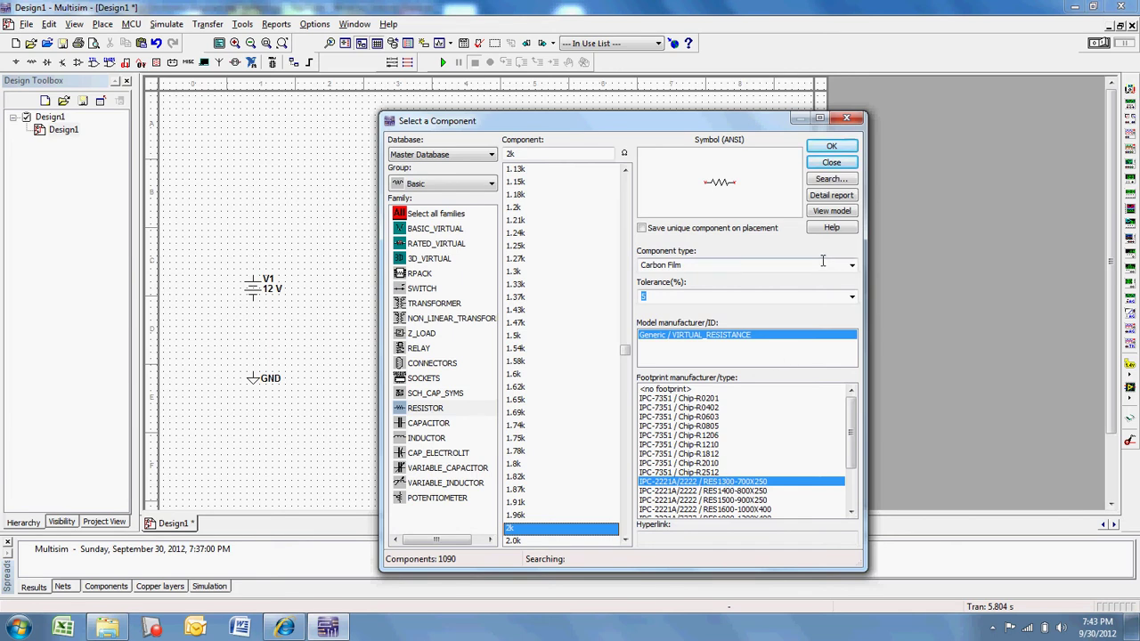
{"action": "left_click", "coordinate": [833, 147]}
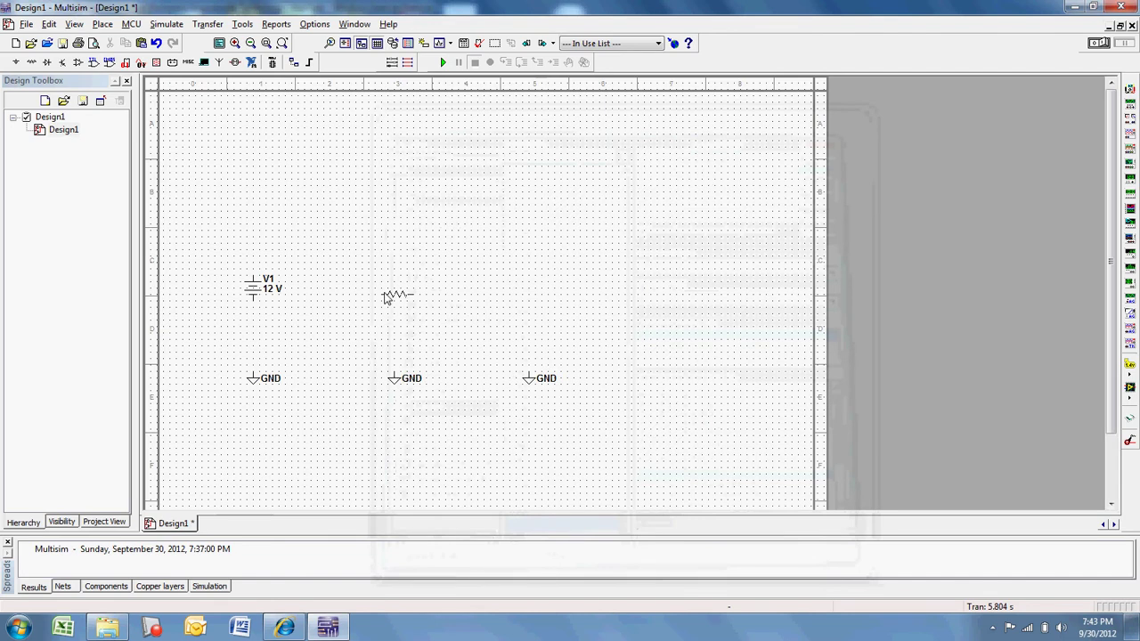
{"action": "left_click", "coordinate": [383, 296]}
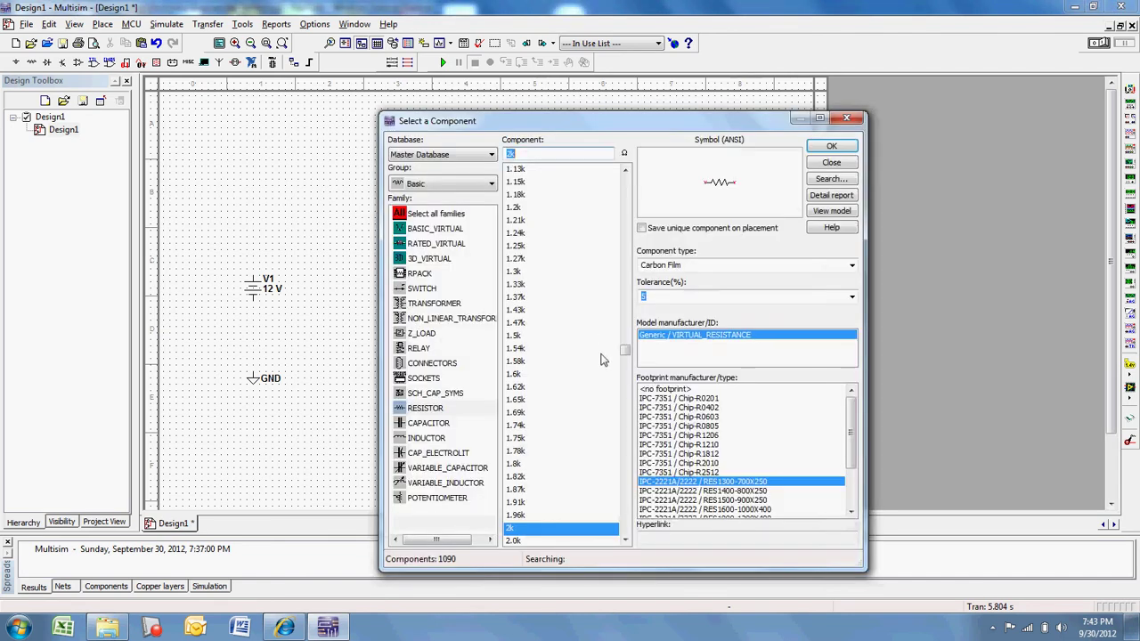
{"action": "left_click", "coordinate": [831, 146]}
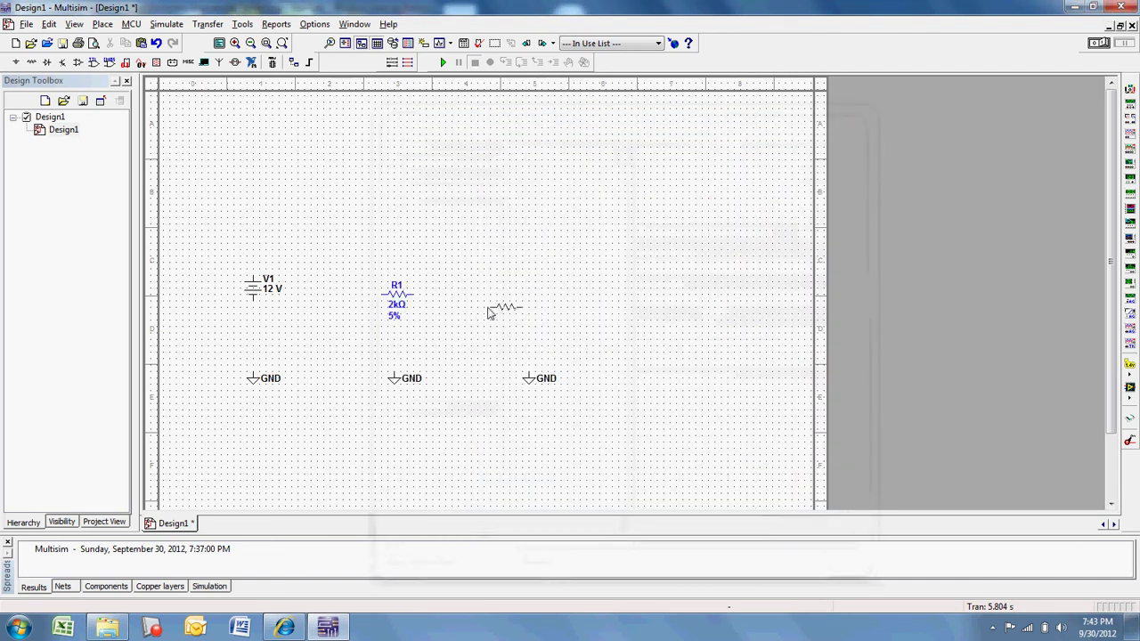
{"action": "left_click", "coordinate": [490, 292]}
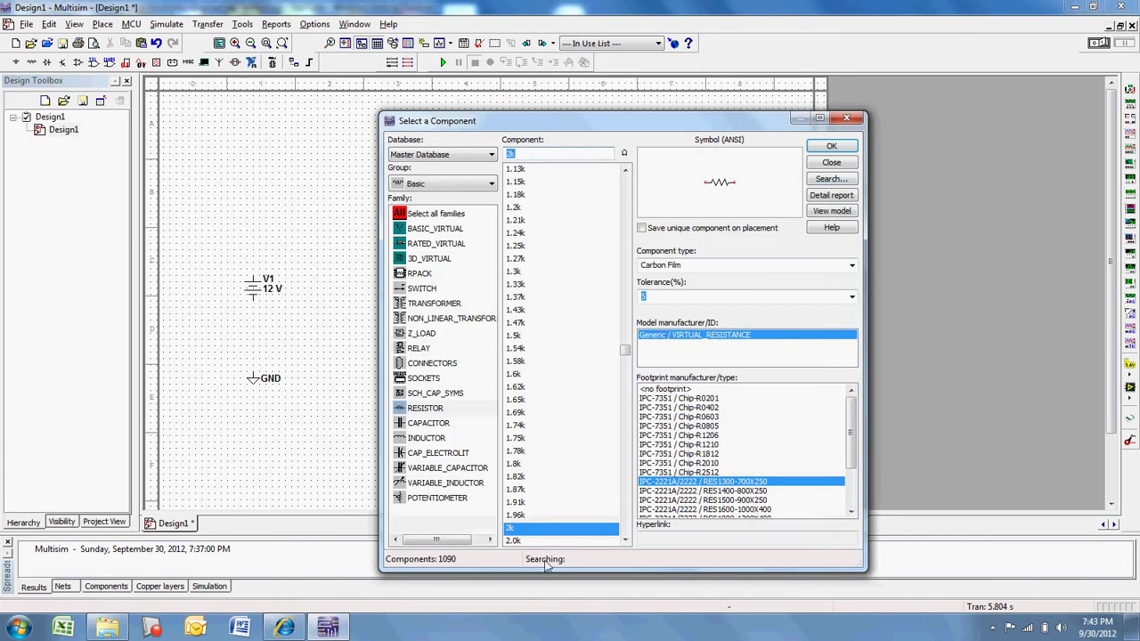
{"action": "left_click", "coordinate": [831, 146]}
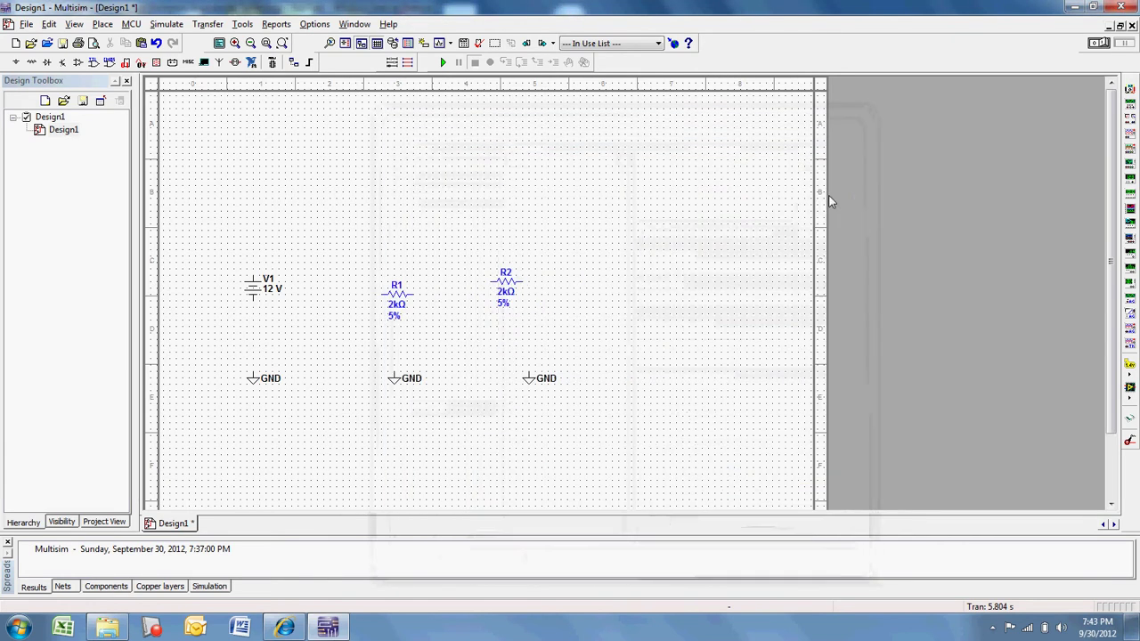
{"action": "left_click", "coordinate": [601, 300]}
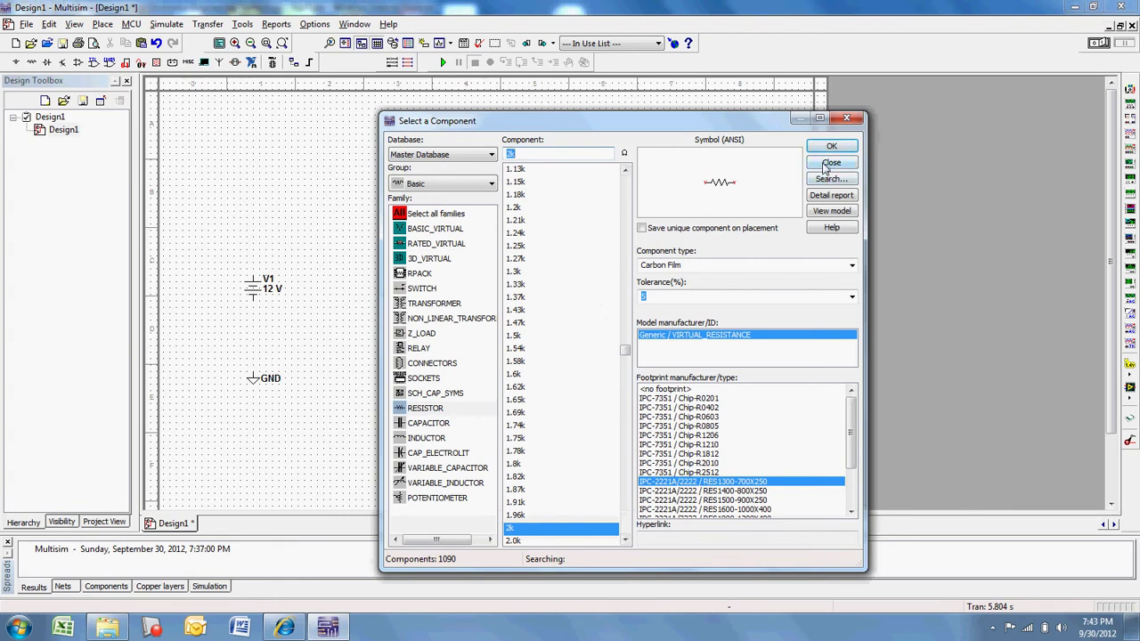
{"action": "left_click", "coordinate": [829, 164]}
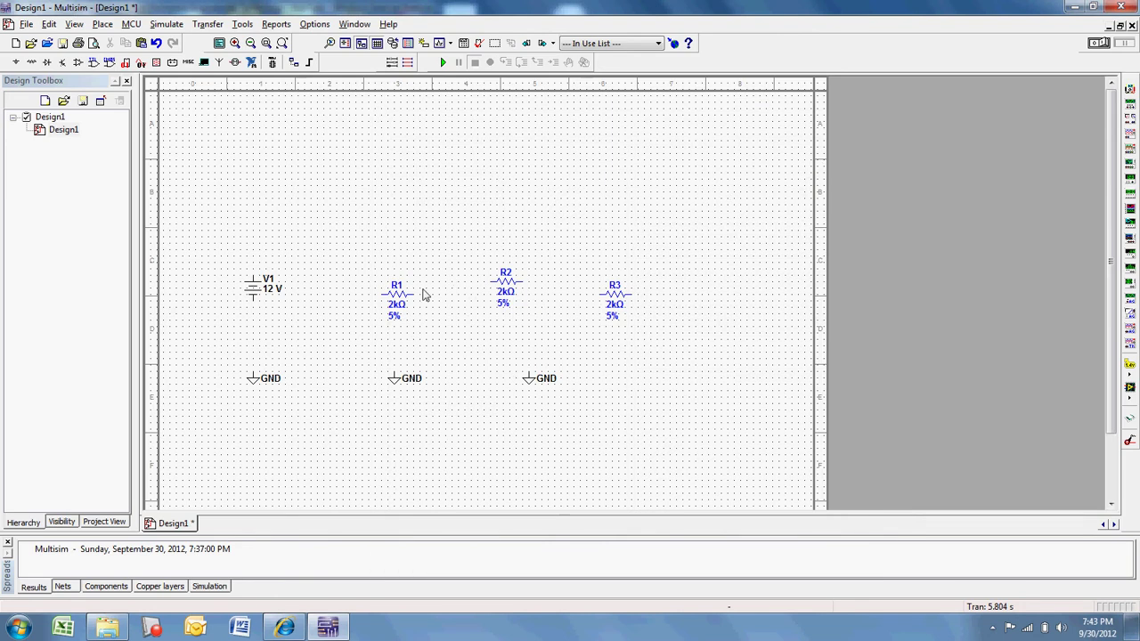
Drag R1 toward the top, and R2 and R3 above the middle and right grounds.
{"action": "left_click_drag", "start_coordinate": [405, 301], "coordinate": [331, 166]}
{"action": "left_click_drag", "start_coordinate": [510, 285], "coordinate": [394, 294]}
{"action": "left_click_drag", "start_coordinate": [624, 297], "coordinate": [539, 297]}
{"action": "left_click", "coordinate": [670, 400]}
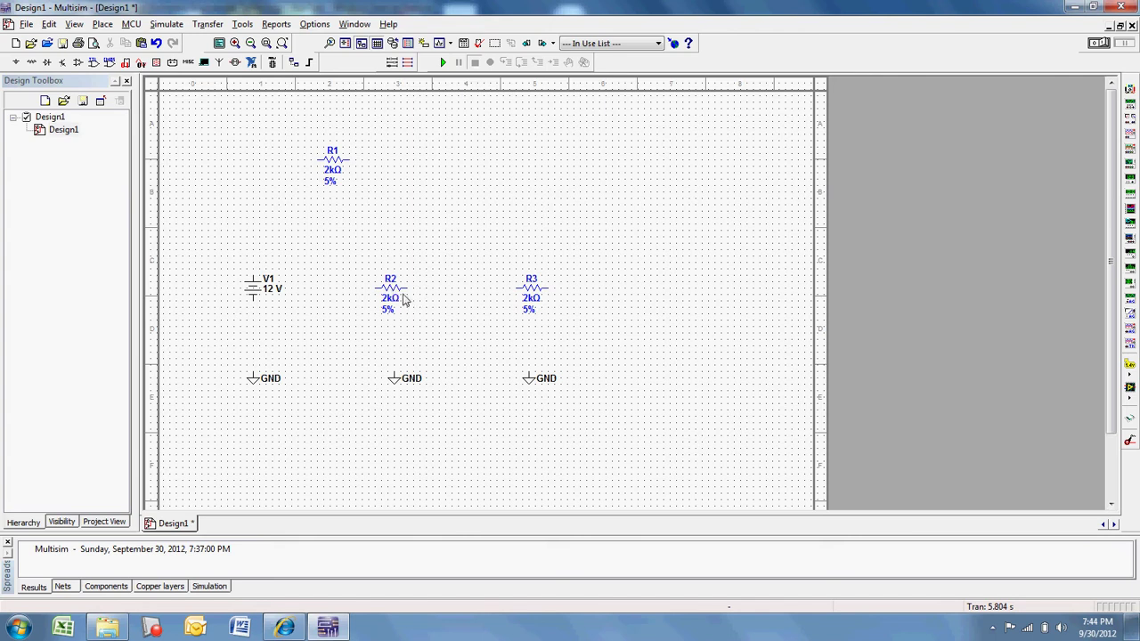
Rotate R2 and R3 90° clockwise to stand upright, nudging R2 down a grid step.
{"action": "right_click", "coordinate": [390, 291]}
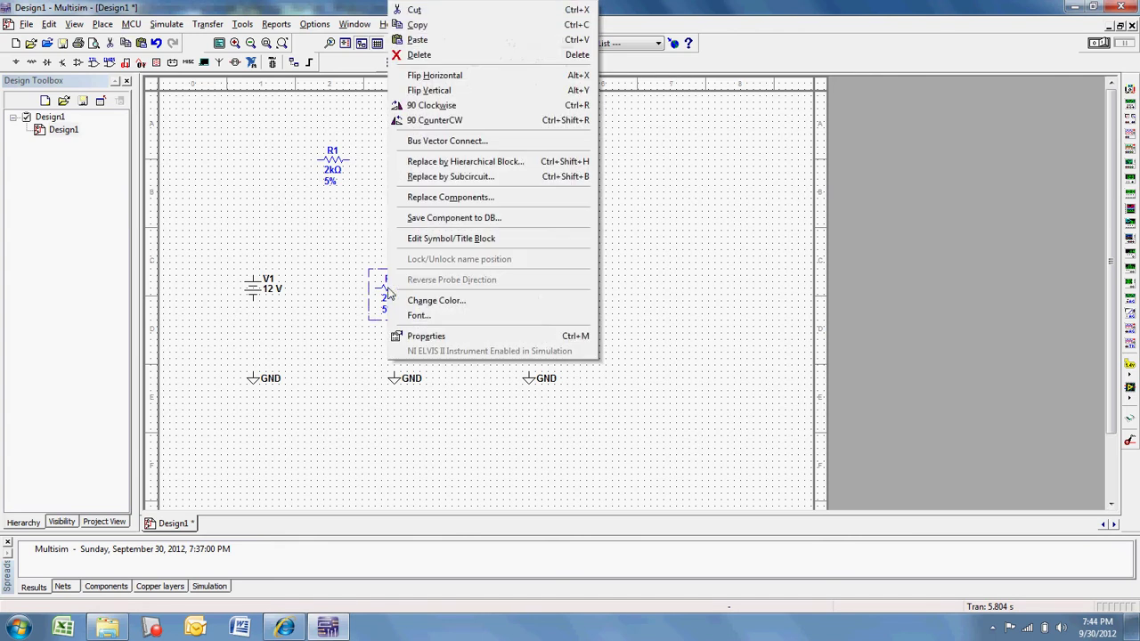
{"action": "left_click", "coordinate": [497, 109]}
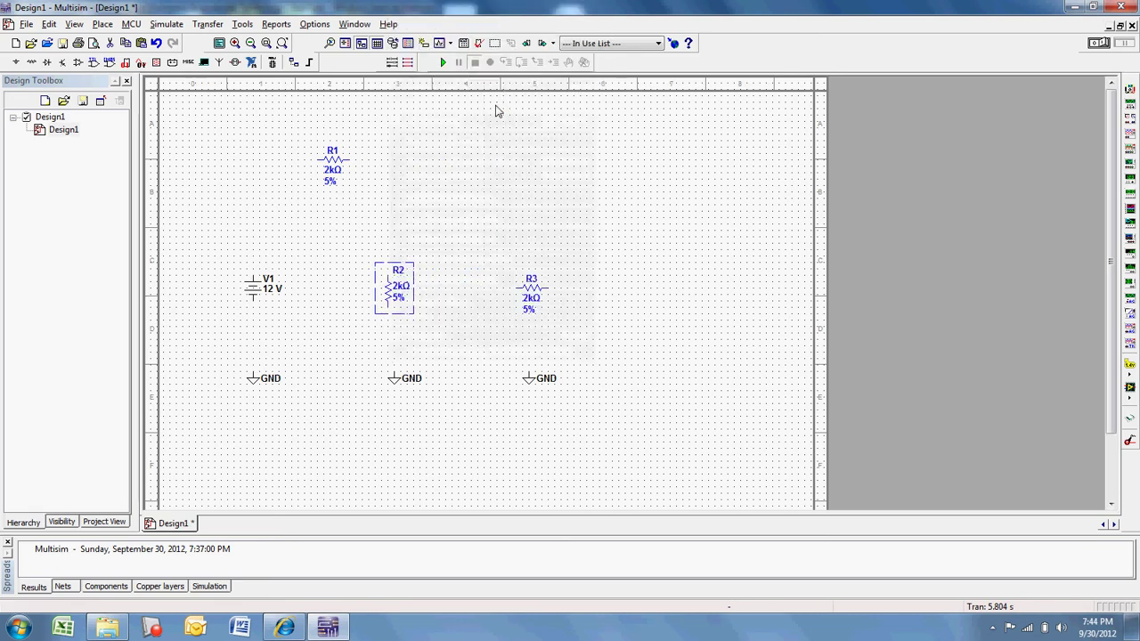
{"action": "right_click", "coordinate": [532, 296]}
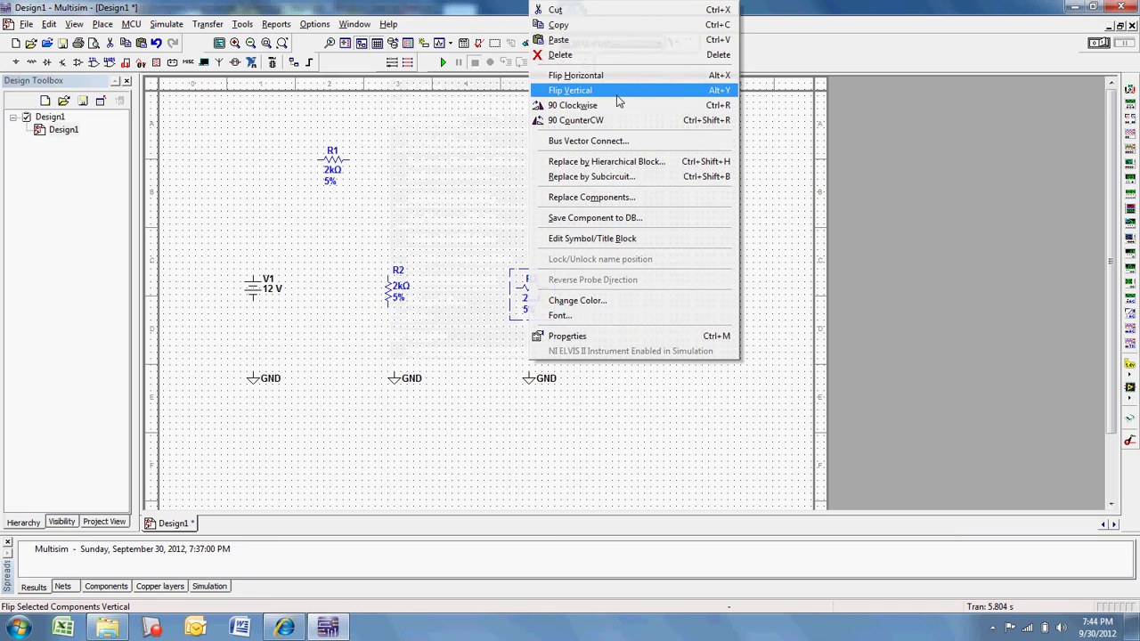
{"action": "left_click", "coordinate": [570, 104]}
{"action": "left_click", "coordinate": [642, 400]}
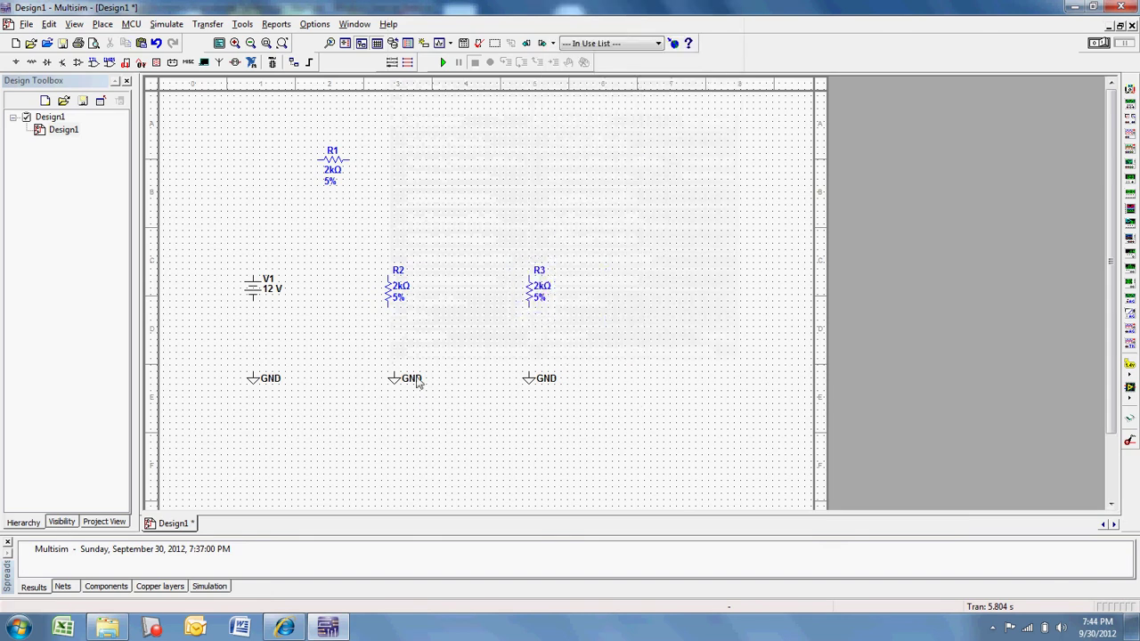
{"action": "left_click", "coordinate": [390, 301]}
{"action": "left_click_drag", "start_coordinate": [389, 303], "coordinate": [389, 309]}
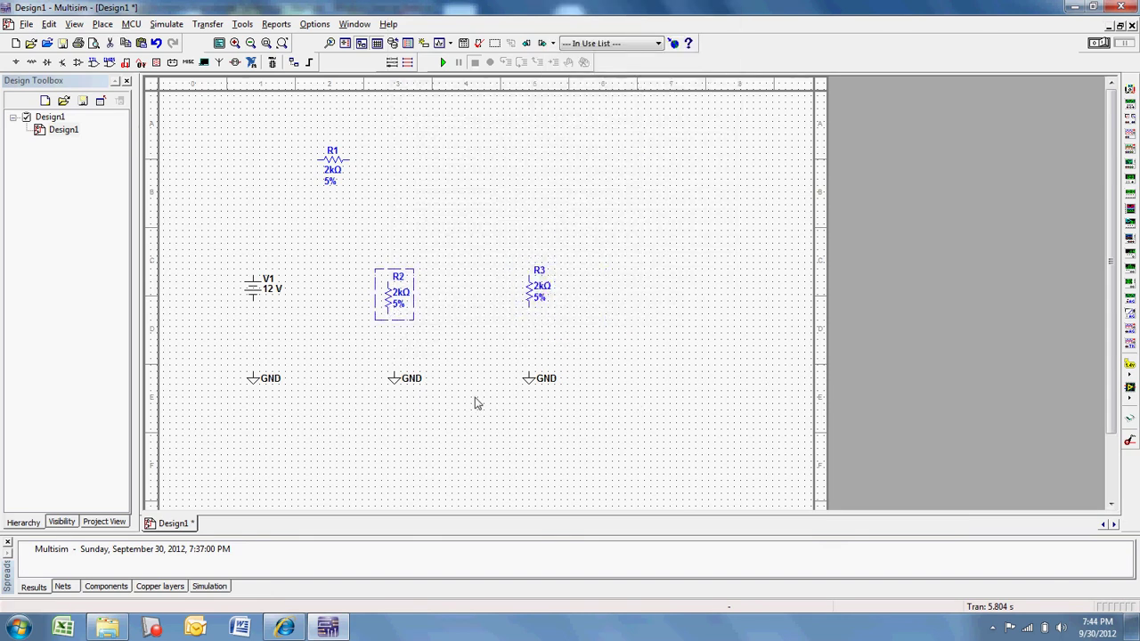
{"action": "left_click", "coordinate": [424, 357]}
Wire R2, R3 and V1 to their grounds, then align R2 and shift R1 left.
{"action": "left_click_drag", "start_coordinate": [395, 370], "coordinate": [388, 318]}
{"action": "left_click", "coordinate": [528, 308]}
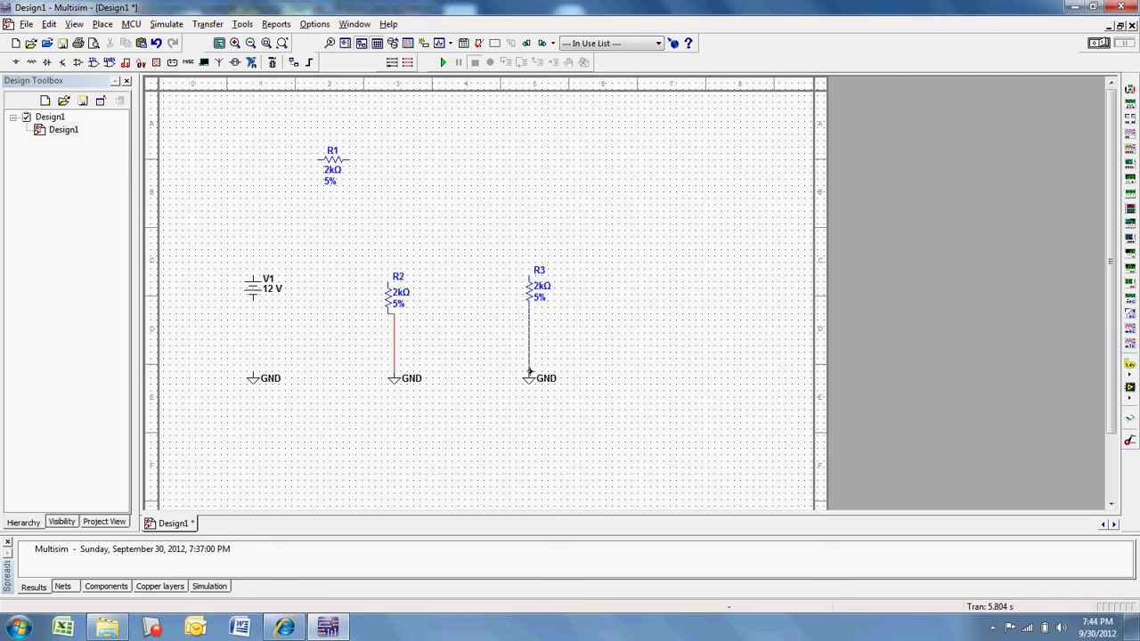
{"action": "left_click", "coordinate": [529, 373]}
{"action": "left_click", "coordinate": [252, 373]}
{"action": "left_click_drag", "start_coordinate": [388, 294], "coordinate": [394, 289]}
{"action": "left_click", "coordinate": [466, 380]}
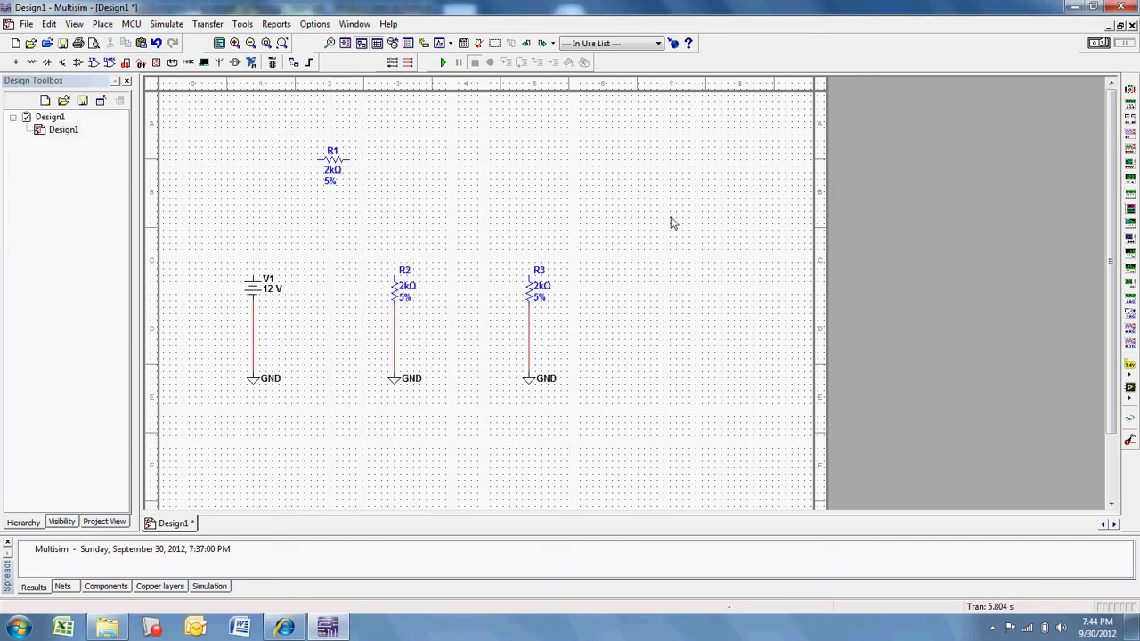
{"action": "left_click_drag", "start_coordinate": [332, 164], "coordinate": [293, 162]}
{"action": "left_click", "coordinate": [432, 218]}
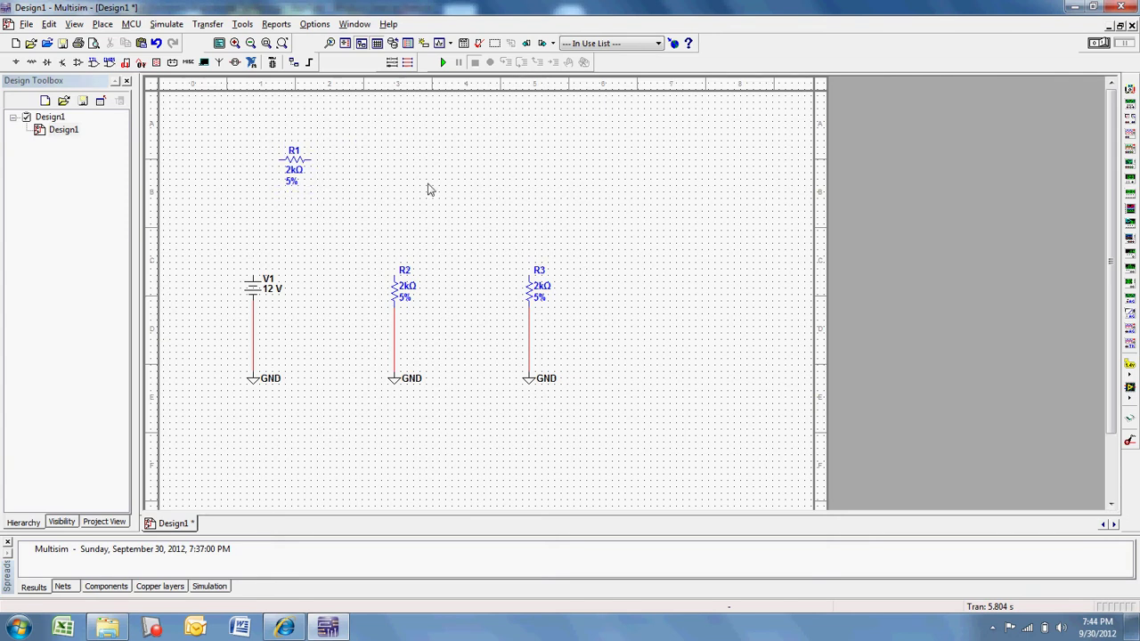
Place two vertical AMMETER_V ammeters, U1 above R2 and U2 above R3.
{"action": "left_click", "coordinate": [156, 62]}
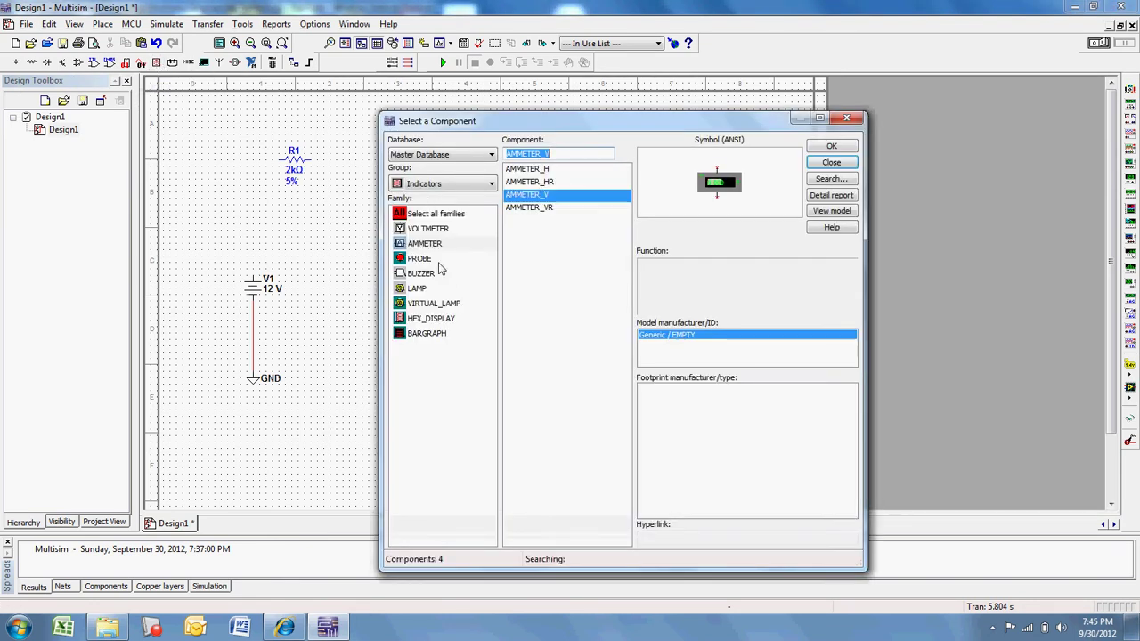
{"action": "left_click", "coordinate": [533, 169]}
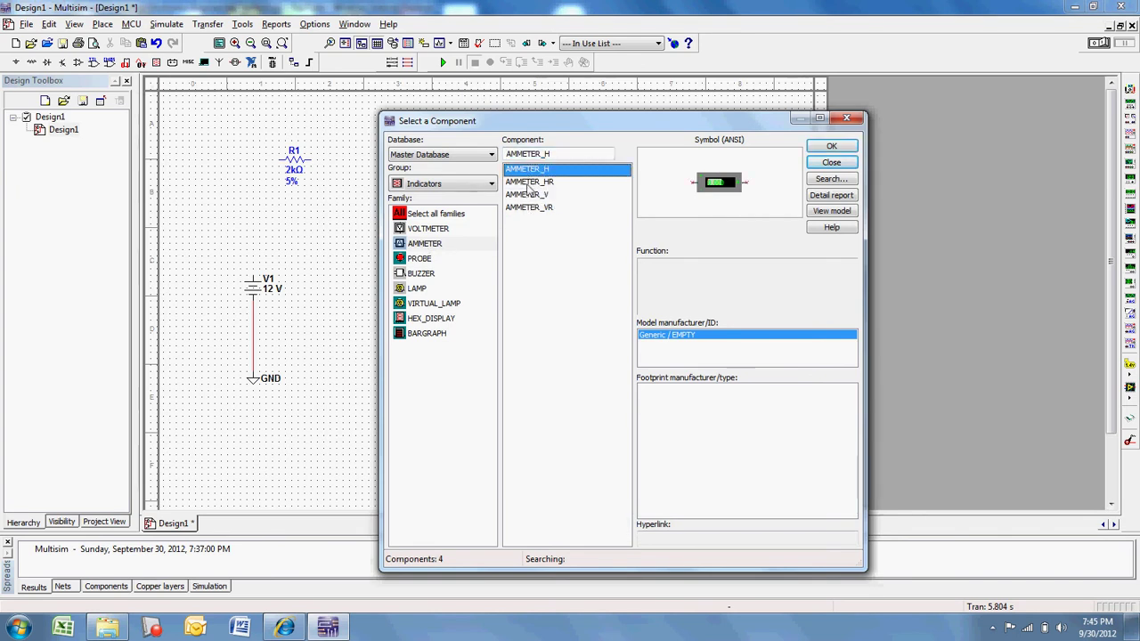
{"action": "key", "text": "Down"}
{"action": "key", "text": "Down"}
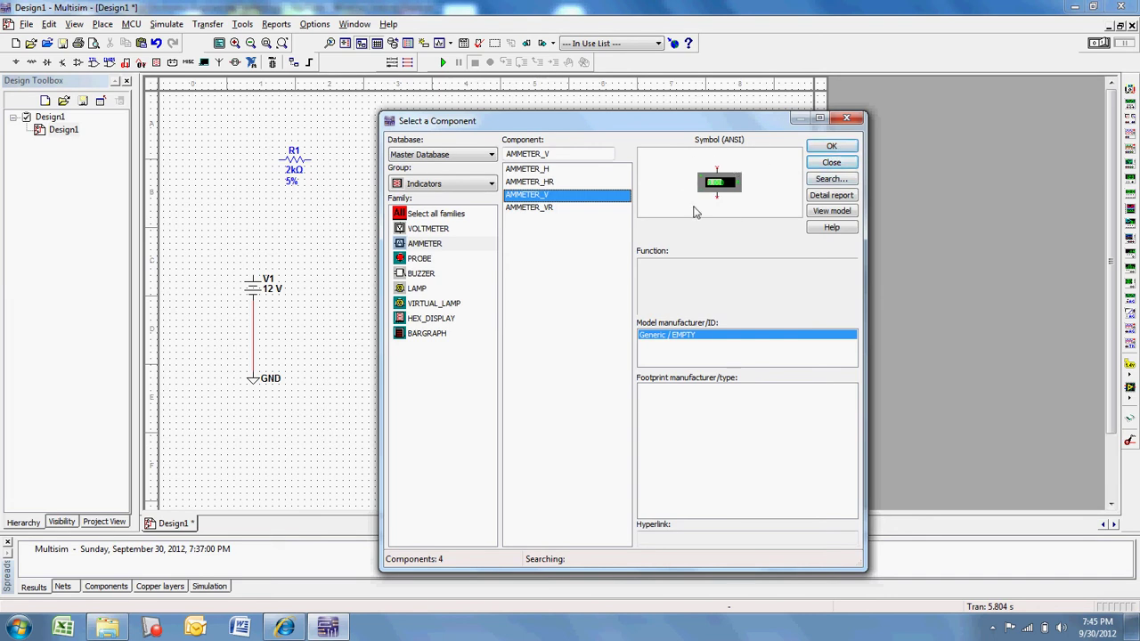
{"action": "left_click", "coordinate": [831, 146]}
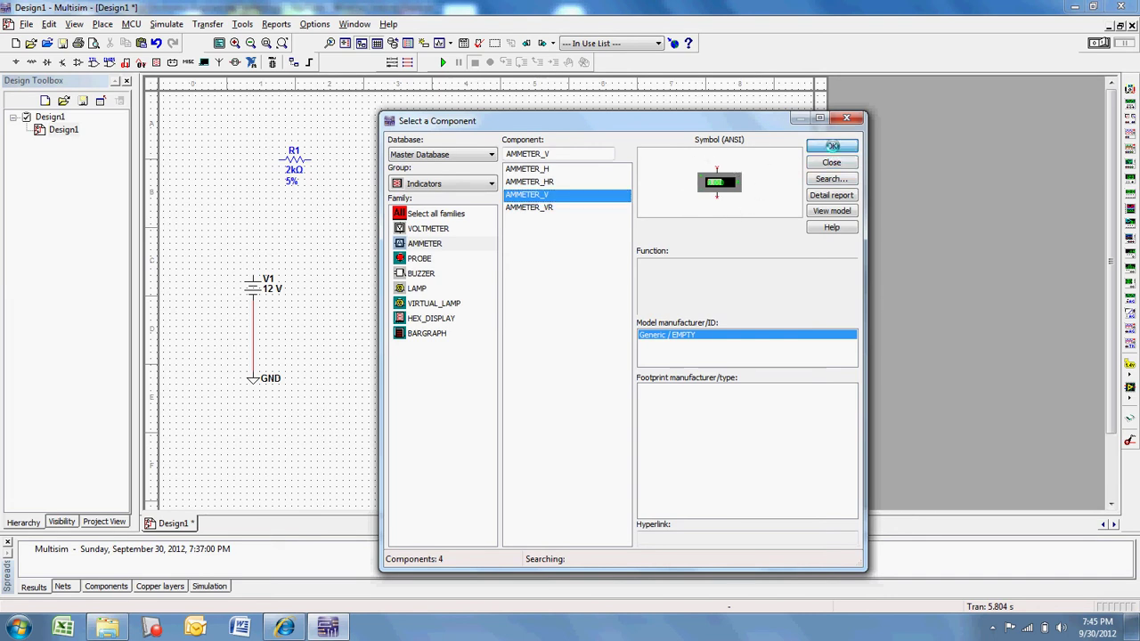
{"action": "left_click", "coordinate": [397, 235]}
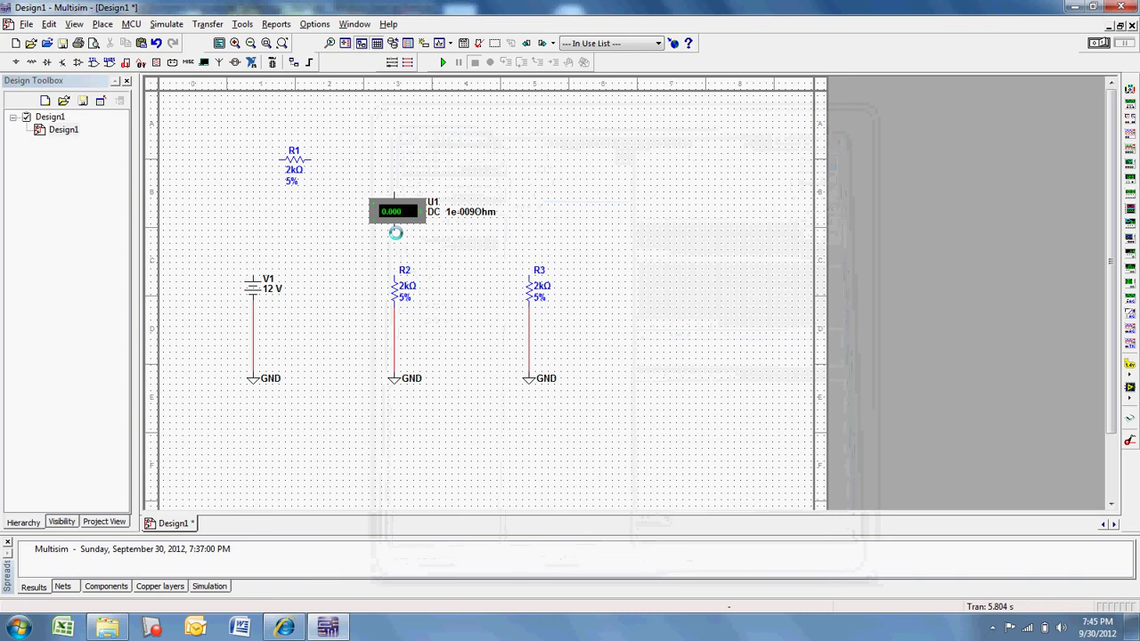
{"action": "left_click", "coordinate": [831, 146]}
{"action": "left_click", "coordinate": [527, 234]}
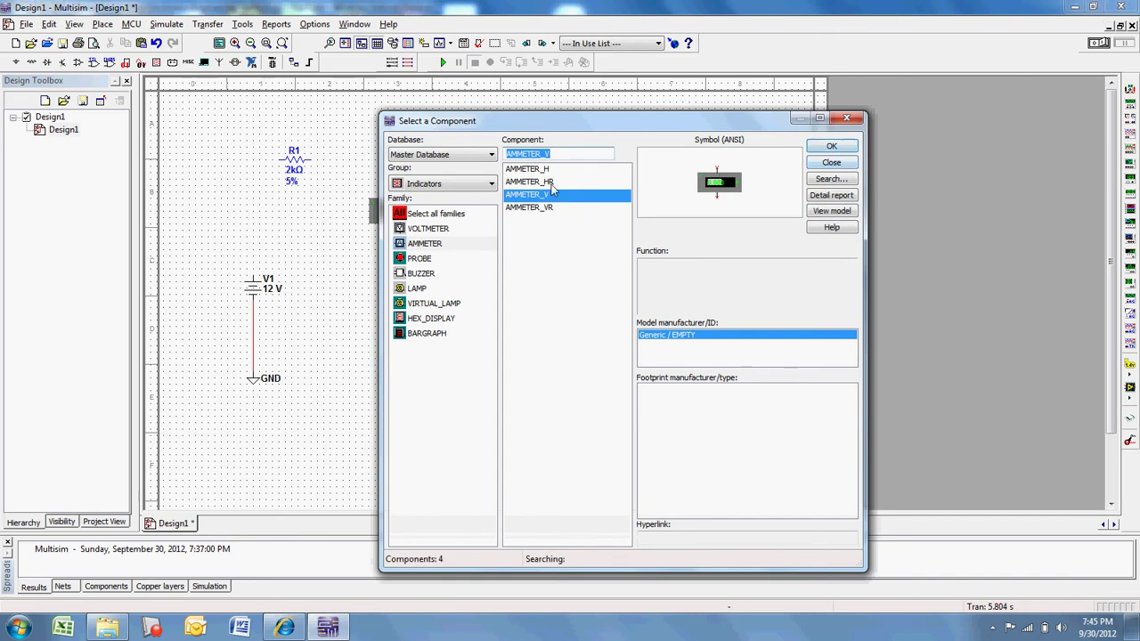
Place a horizontal AMMETER_H ammeter U3 beside R1.
{"action": "left_click", "coordinate": [539, 169]}
{"action": "left_click", "coordinate": [831, 146]}
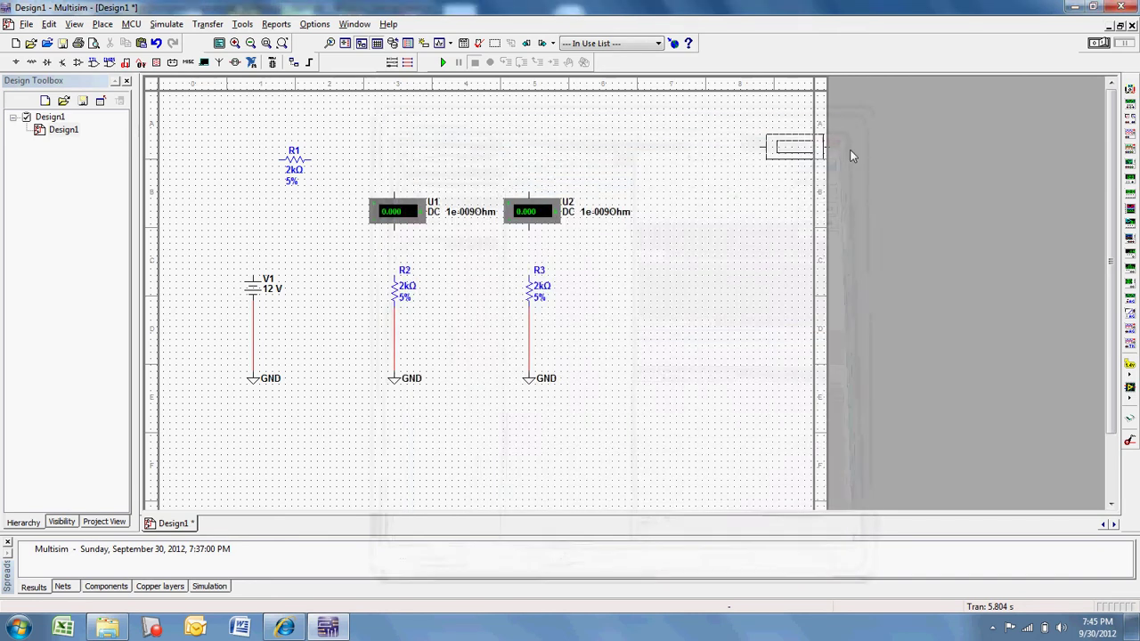
{"action": "left_click", "coordinate": [365, 165]}
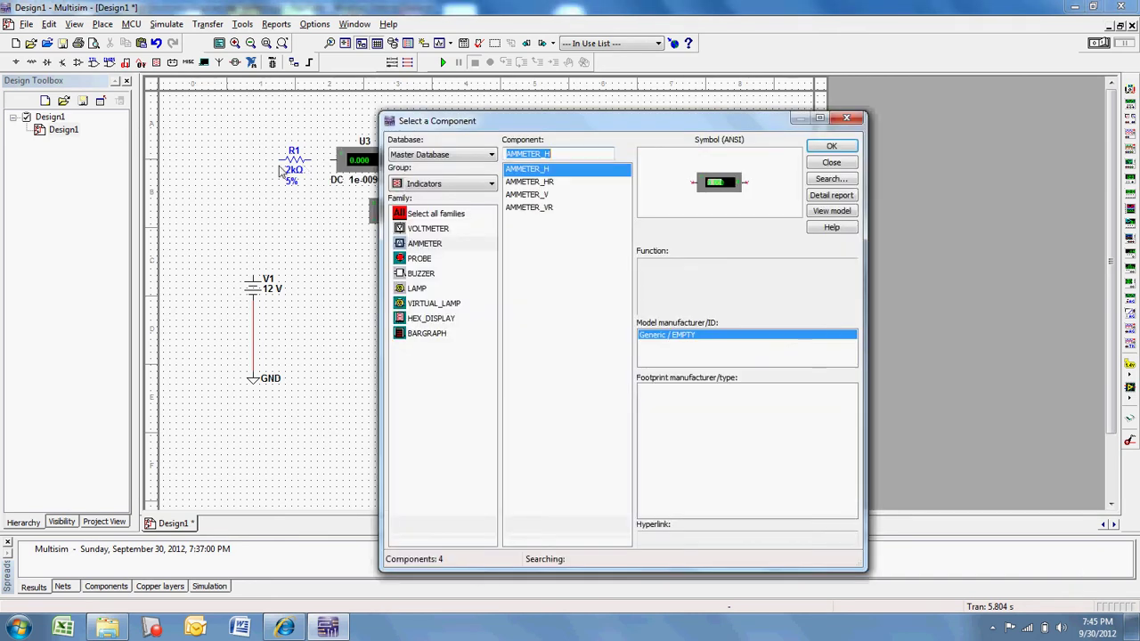
{"action": "left_click", "coordinate": [831, 162]}
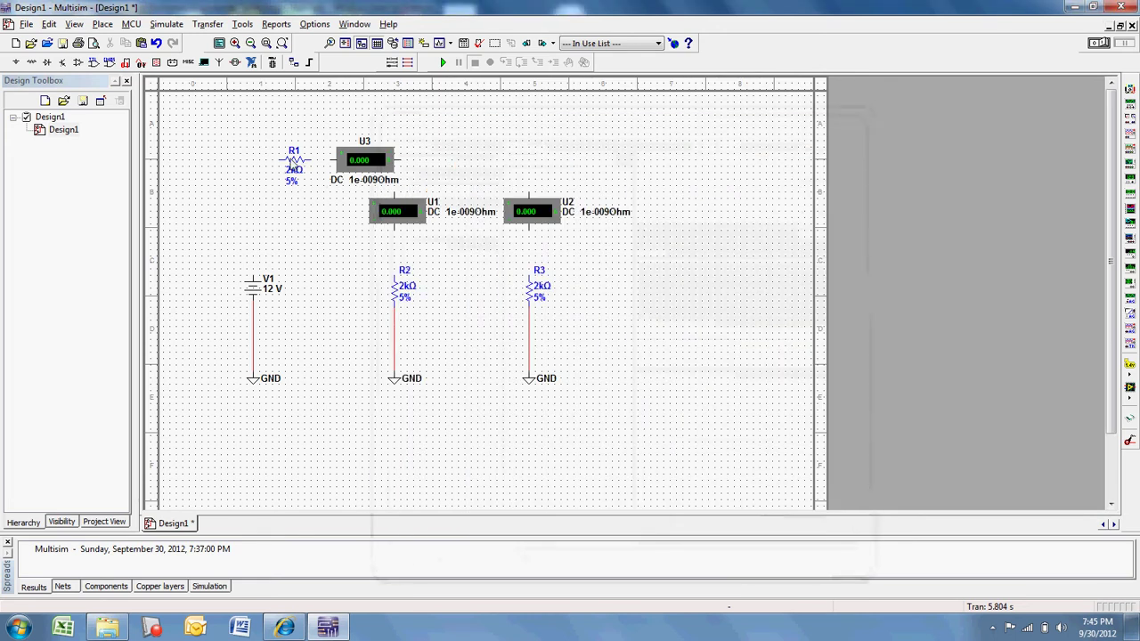
Shift R1 and the V1-and-ground group further left.
{"action": "left_click_drag", "start_coordinate": [293, 164], "coordinate": [267, 166]}
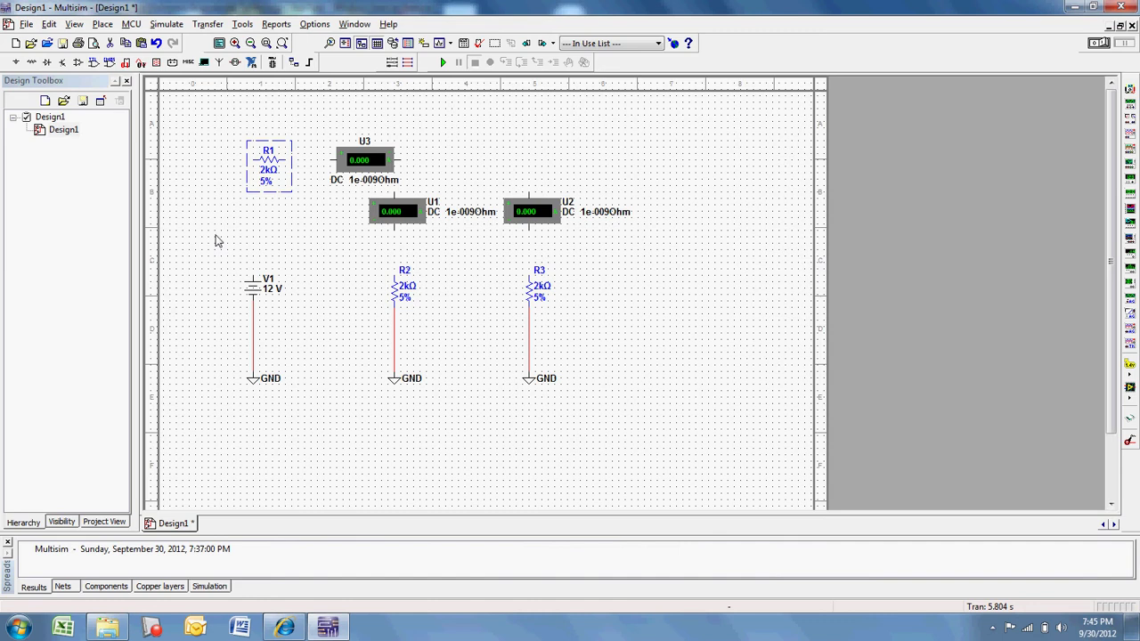
{"action": "left_click_drag", "start_coordinate": [215, 241], "coordinate": [304, 402]}
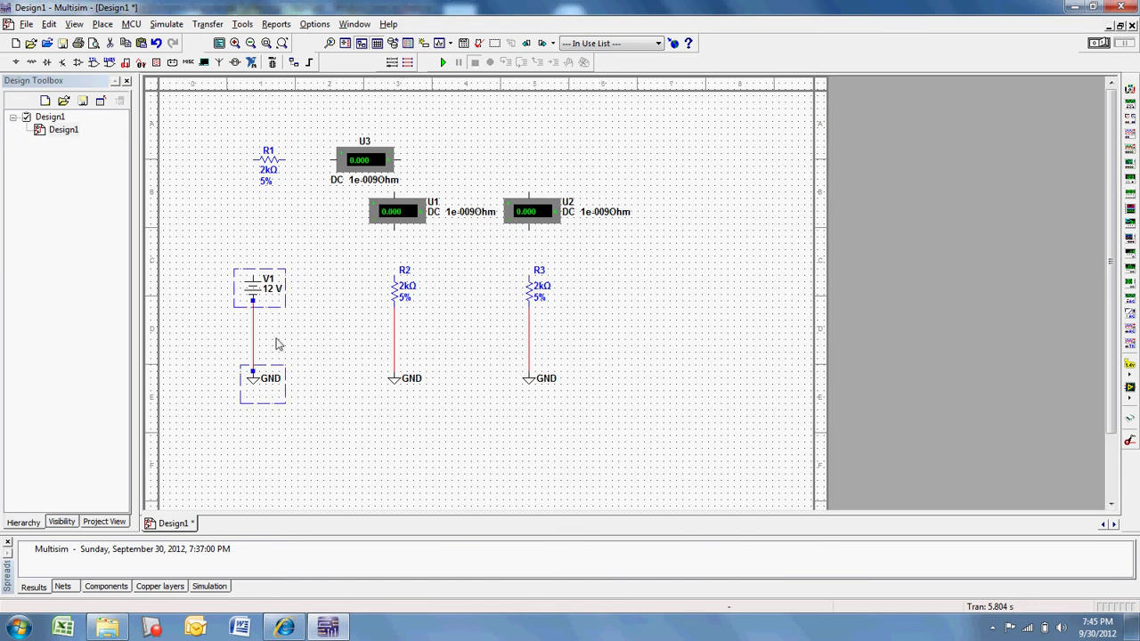
{"action": "left_click", "coordinate": [213, 276]}
{"action": "left_click_drag", "start_coordinate": [225, 243], "coordinate": [326, 437]}
{"action": "left_click_drag", "start_coordinate": [253, 292], "coordinate": [221, 294]}
{"action": "left_click", "coordinate": [328, 367]}
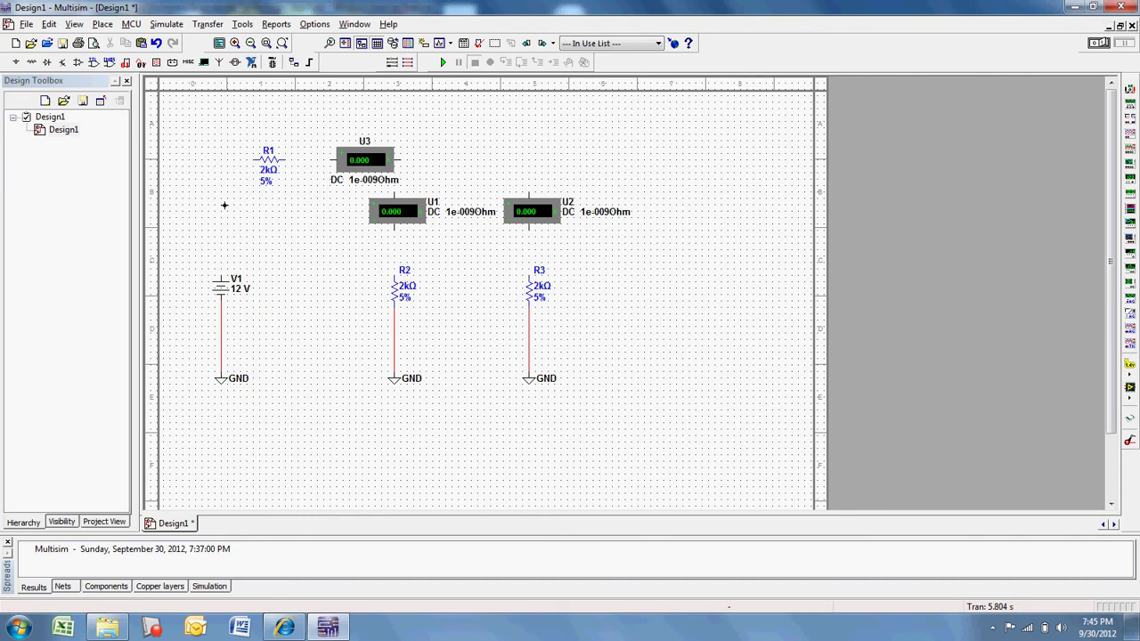
Wire R1's left end to V1's top terminal and move U3 closer to R1.
{"action": "left_click", "coordinate": [222, 266]}
{"action": "left_click_drag", "start_coordinate": [367, 178], "coordinate": [334, 178]}
{"action": "left_click", "coordinate": [301, 221]}
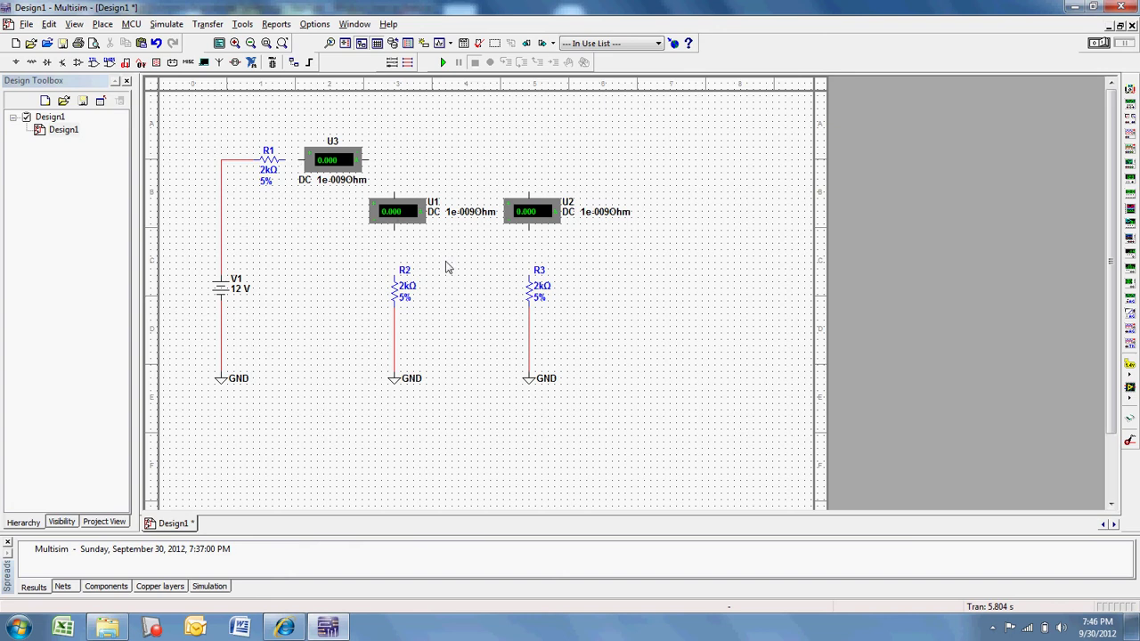
Flip ammeter U1 vertically twice using Flip Vertical.
{"action": "right_click", "coordinate": [396, 216]}
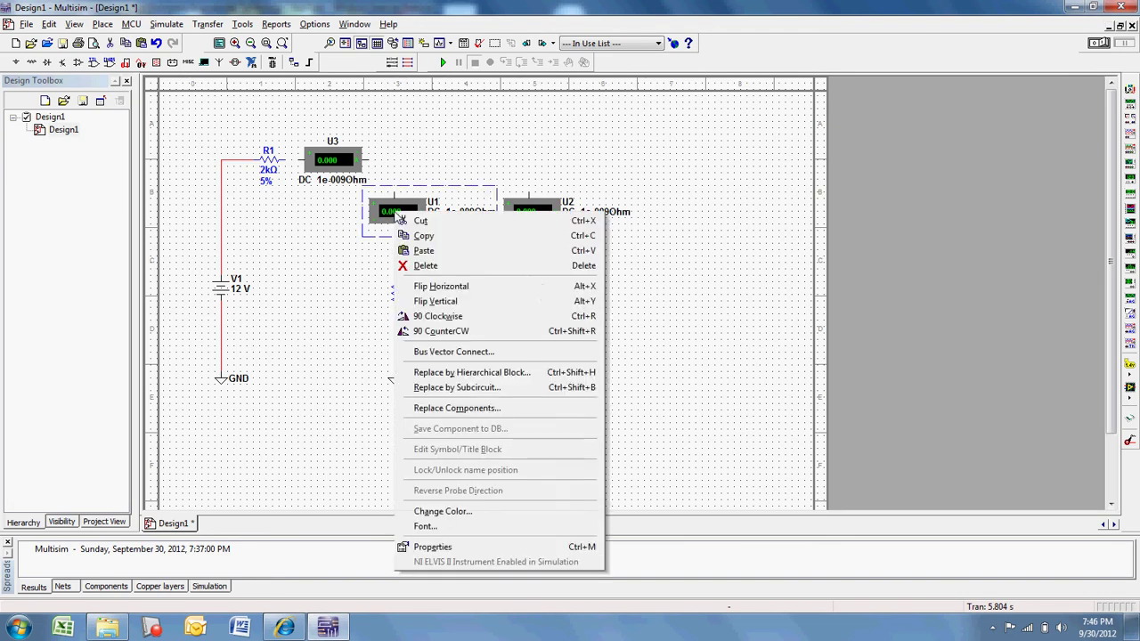
{"action": "left_click", "coordinate": [452, 302]}
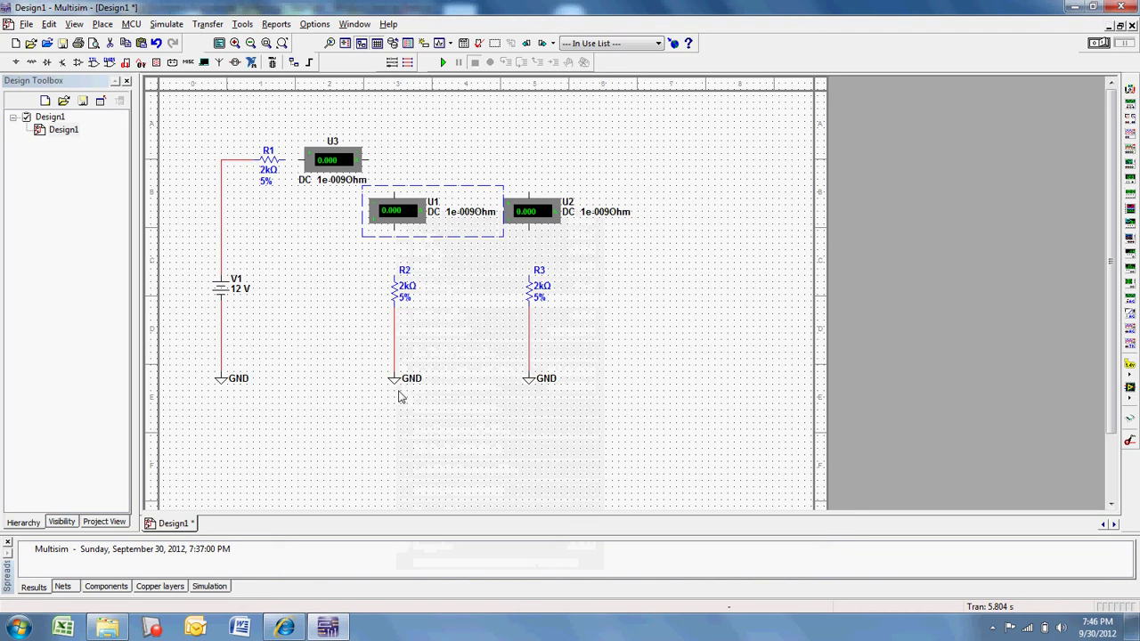
{"action": "right_click", "coordinate": [395, 216]}
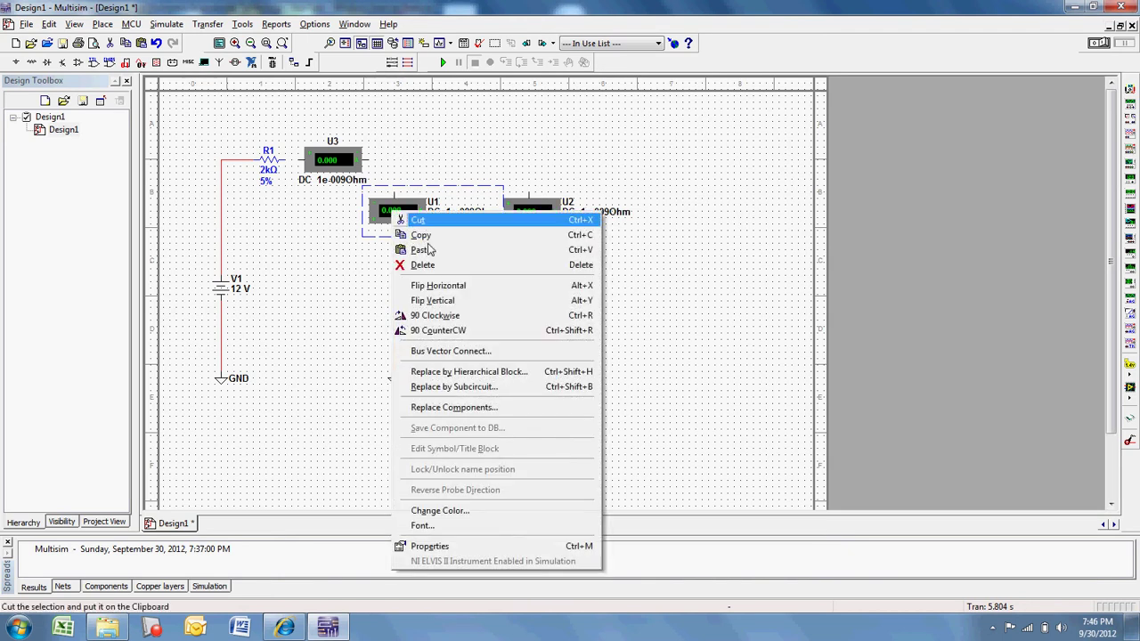
{"action": "left_click", "coordinate": [434, 301]}
Wire U3 to U1 and U2, and connect U1 to R2 and U2 to R3.
{"action": "left_click", "coordinate": [585, 467]}
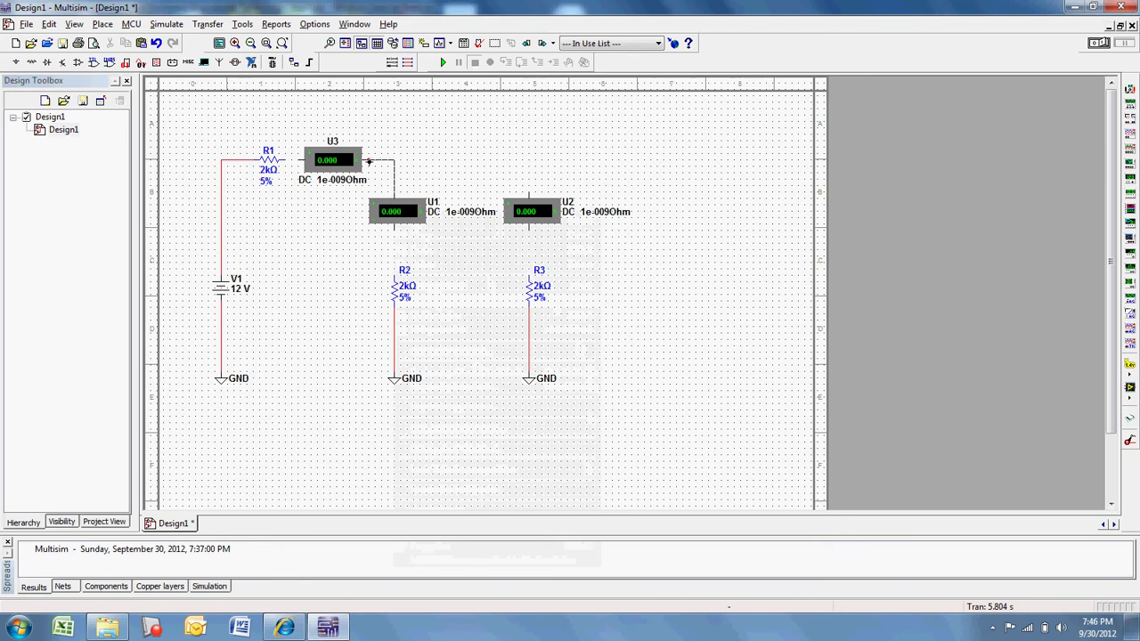
{"action": "left_click", "coordinate": [369, 161]}
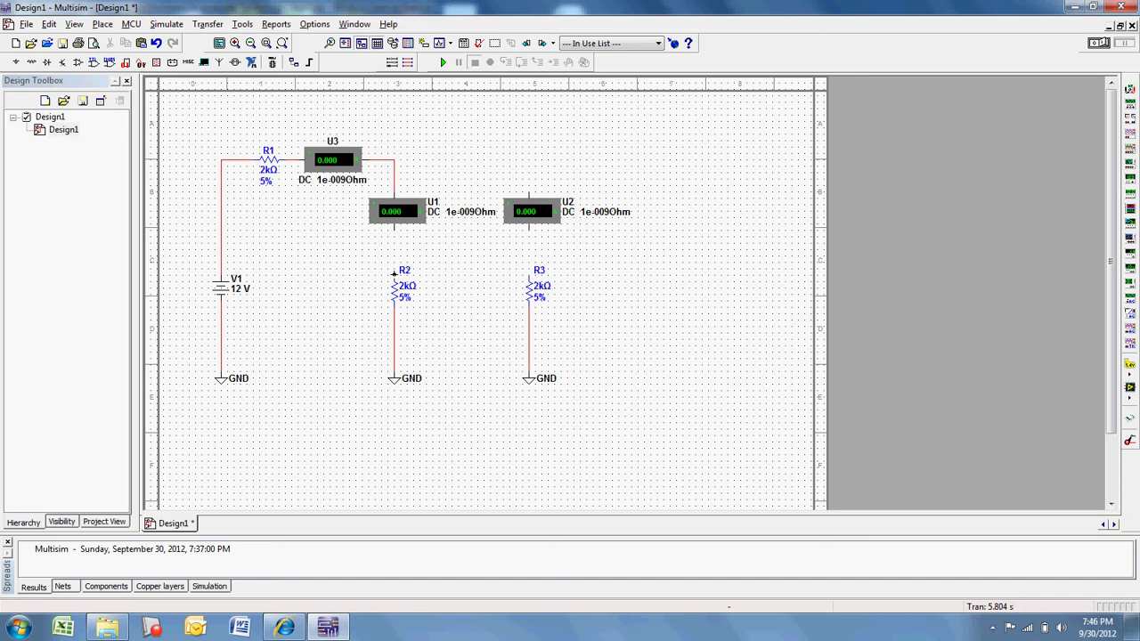
{"action": "left_click", "coordinate": [528, 272]}
{"action": "left_click", "coordinate": [529, 196]}
{"action": "left_click", "coordinate": [394, 160]}
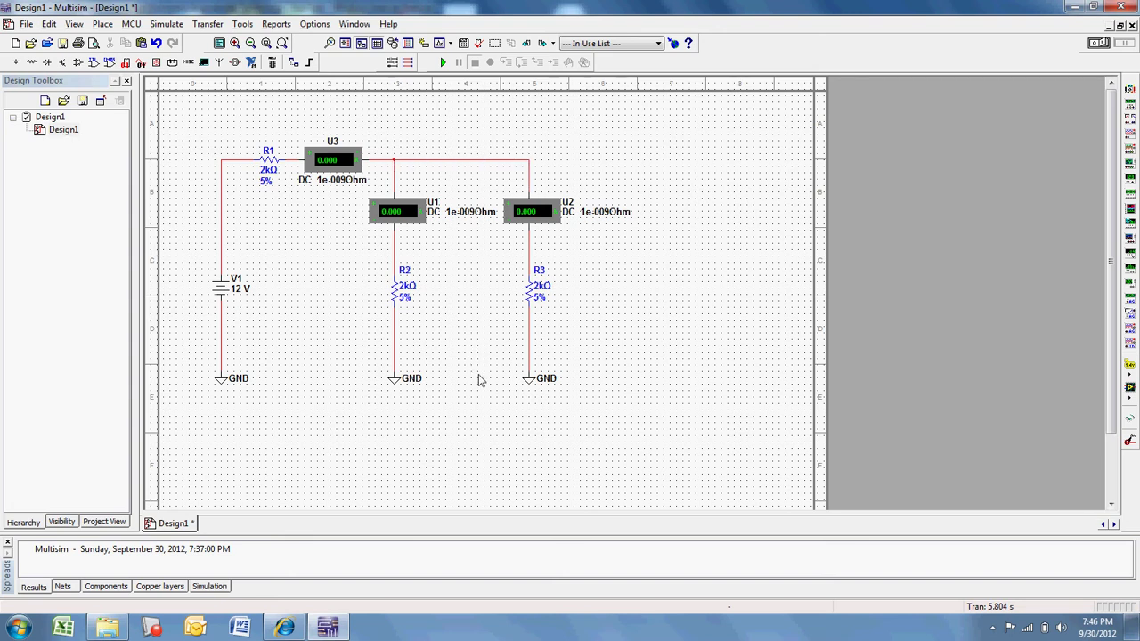
In R1's properties, select 1k from the Resistance list and apply it.
{"action": "double_click", "coordinate": [269, 170]}
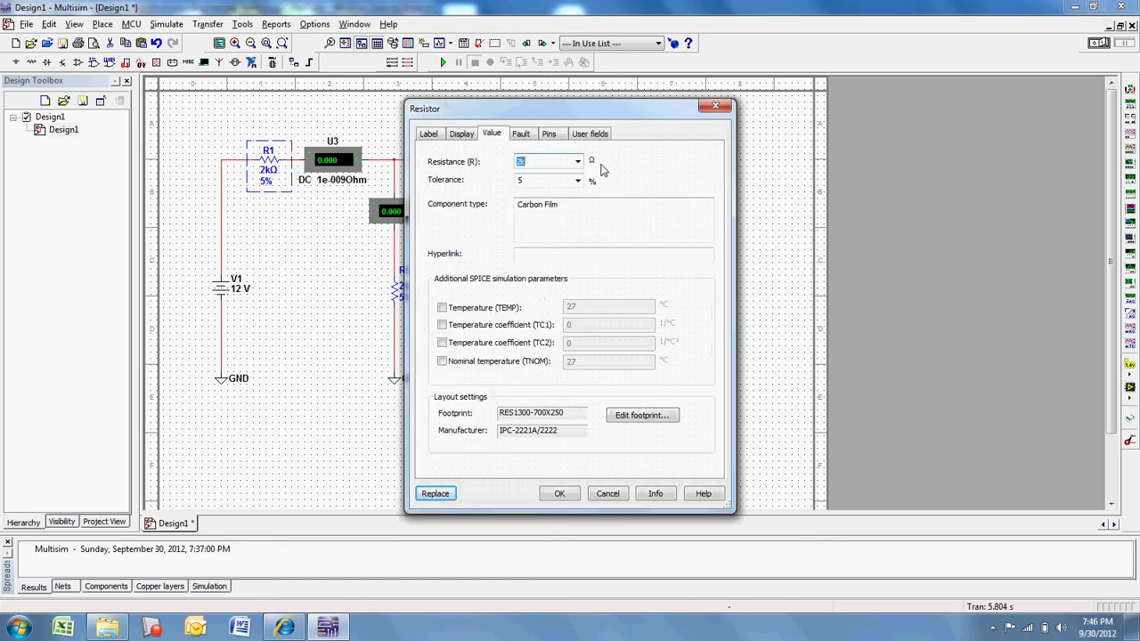
{"action": "left_click", "coordinate": [578, 162]}
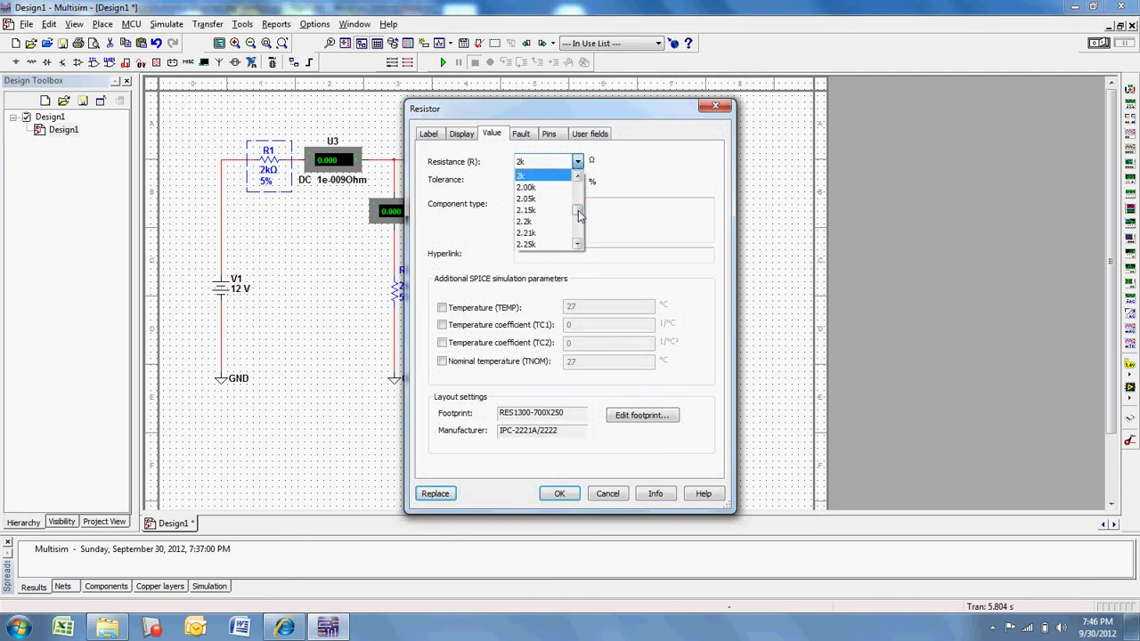
{"action": "left_click", "coordinate": [579, 210]}
{"action": "scroll", "coordinate": [579, 210], "scroll_direction": "down", "scroll_amount": 12}
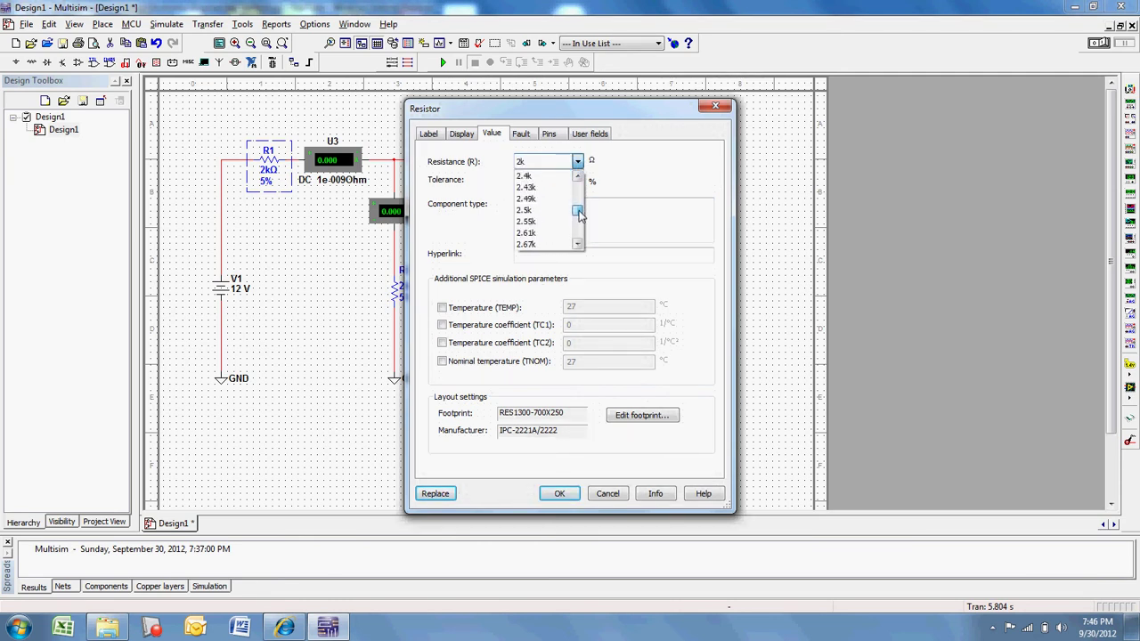
{"action": "scroll", "coordinate": [578, 210], "scroll_direction": "up", "scroll_amount": 9}
{"action": "left_click", "coordinate": [577, 177]}
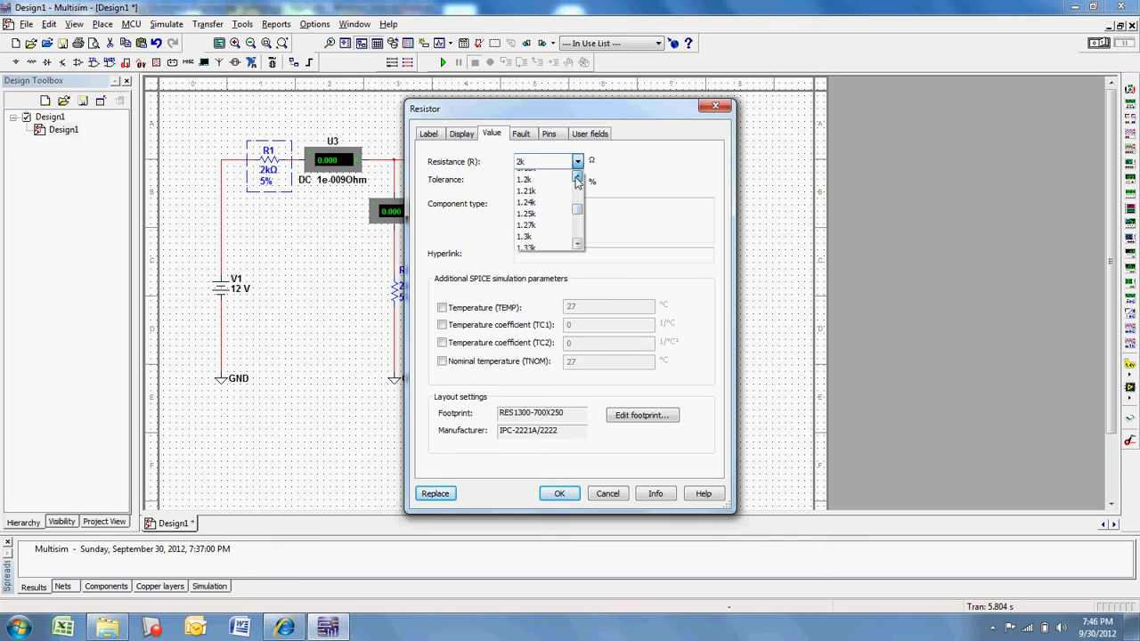
{"action": "left_click", "coordinate": [577, 181]}
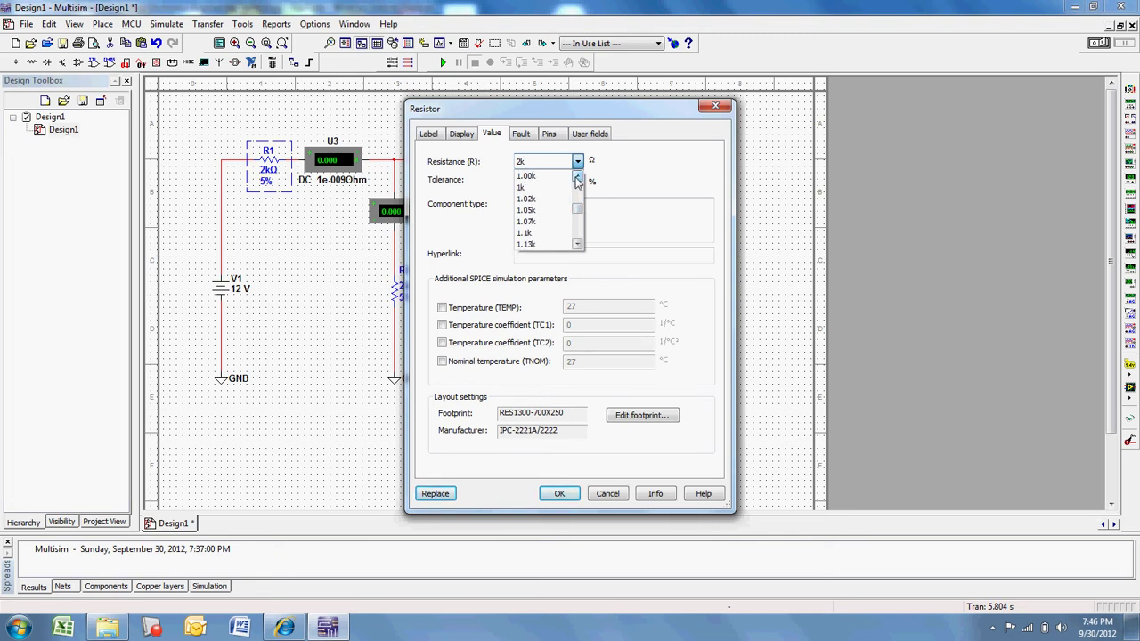
{"action": "left_click", "coordinate": [521, 194]}
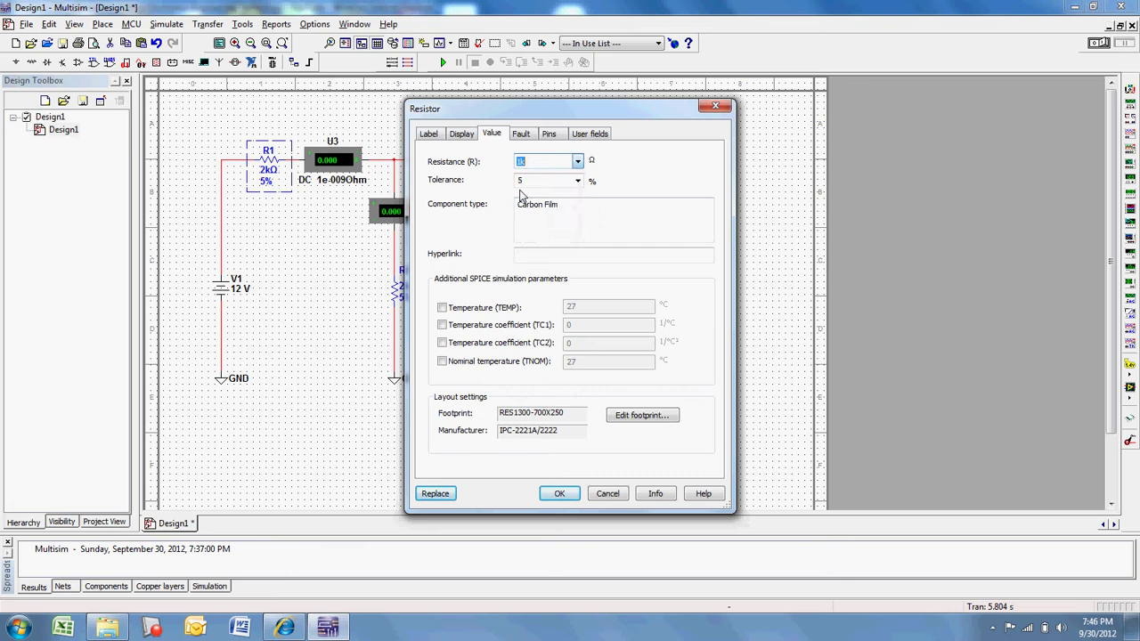
{"action": "left_click", "coordinate": [559, 494]}
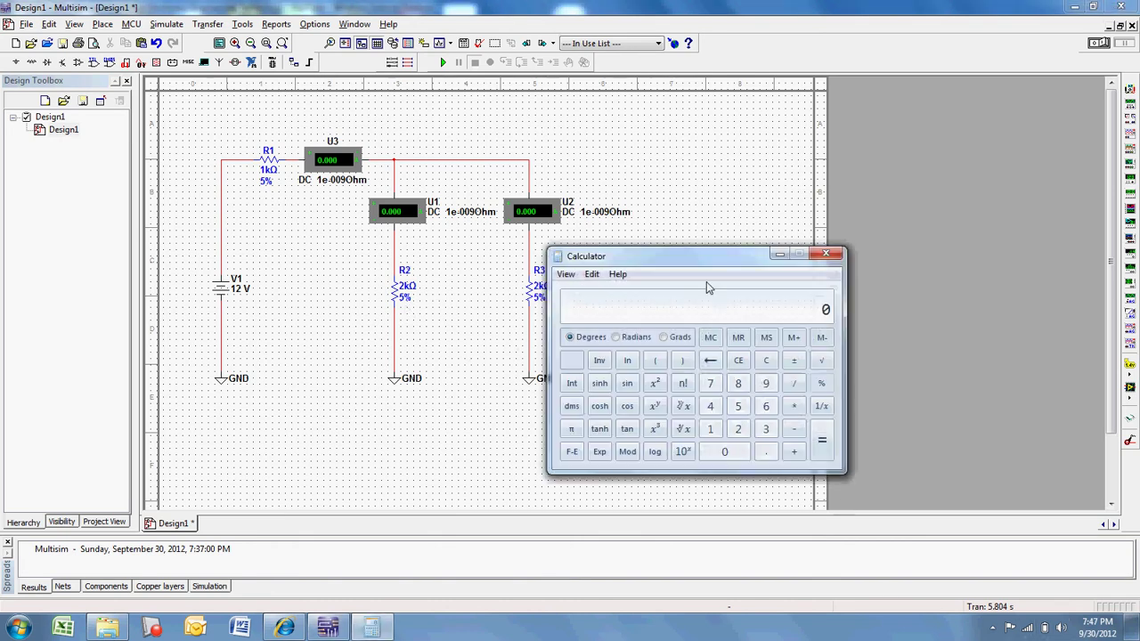
Calculate 6 ÷ 1000 = 0.006 in Calculator, then close it.
{"action": "left_click_drag", "start_coordinate": [691, 269], "coordinate": [788, 145]}
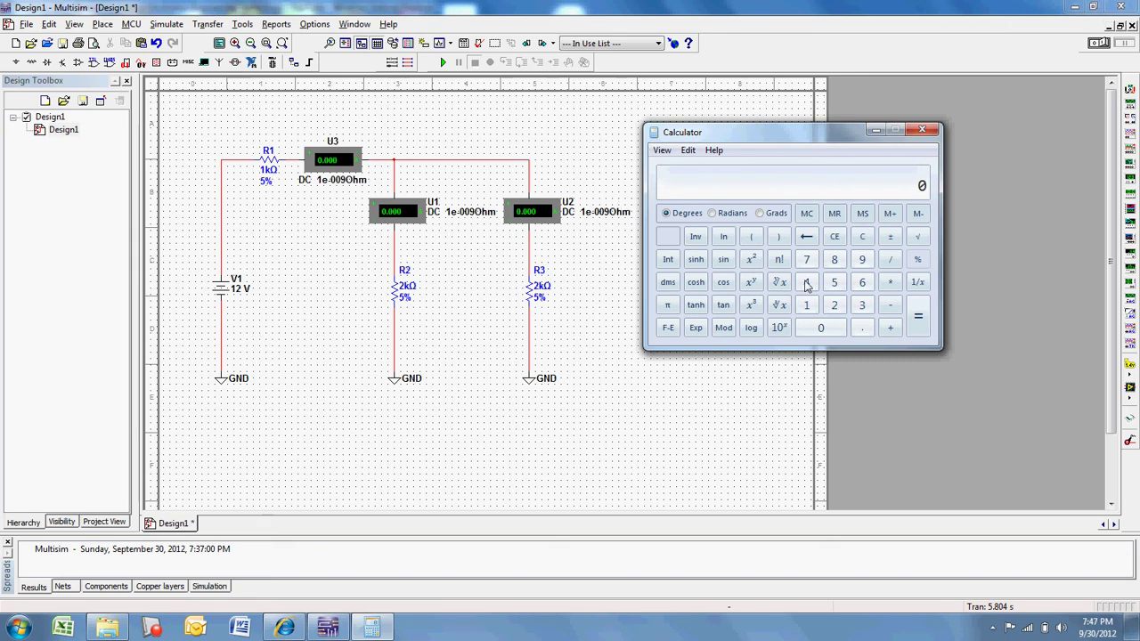
{"action": "left_click", "coordinate": [864, 282]}
{"action": "left_click", "coordinate": [890, 260]}
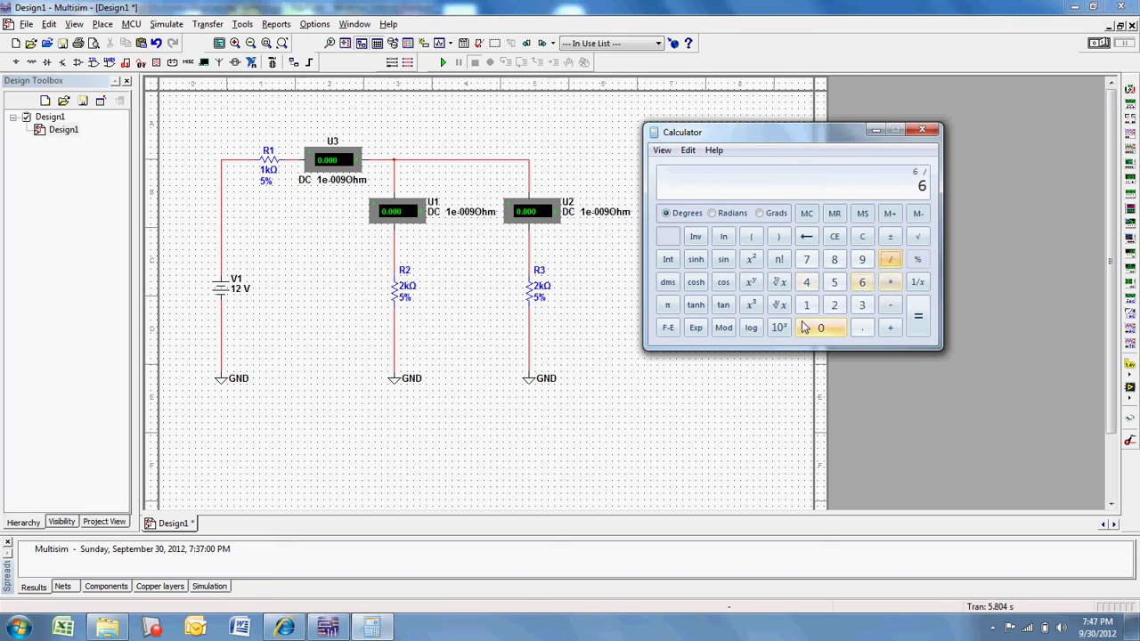
{"action": "left_click", "coordinate": [806, 305]}
{"action": "left_click", "coordinate": [820, 328]}
{"action": "left_click", "coordinate": [819, 328]}
{"action": "left_click", "coordinate": [819, 328]}
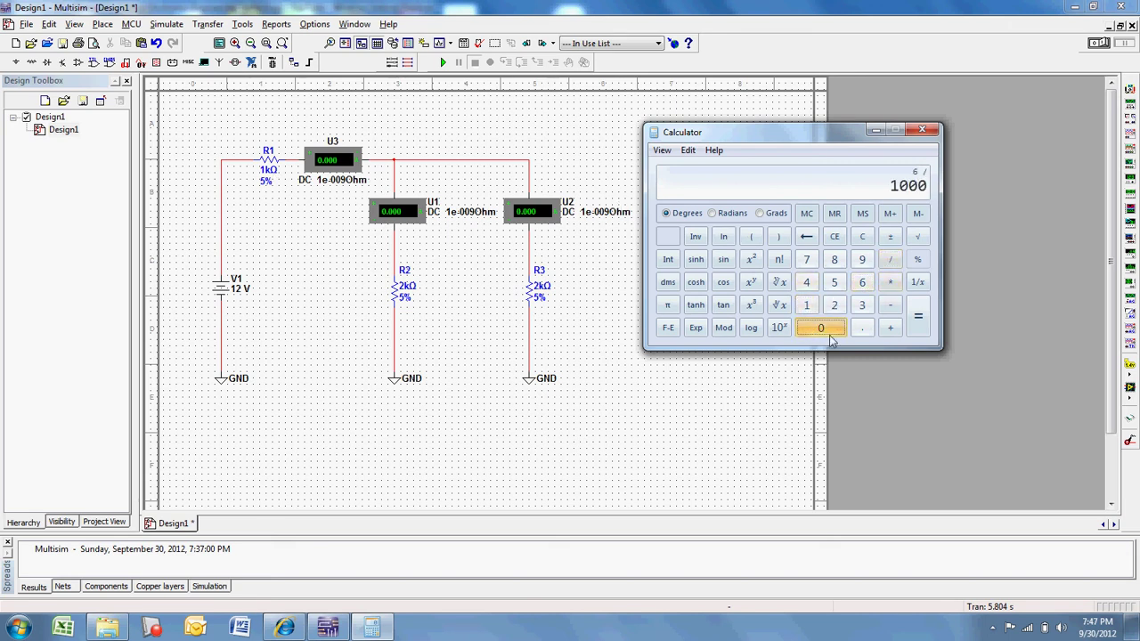
{"action": "left_click", "coordinate": [922, 331]}
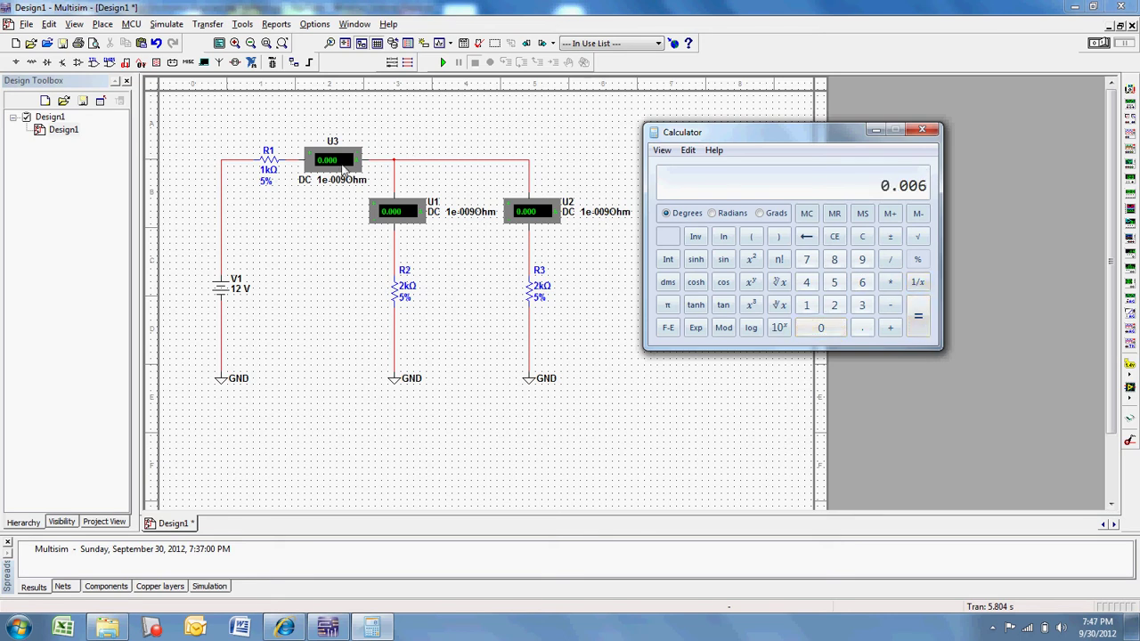
{"action": "left_click", "coordinate": [924, 130]}
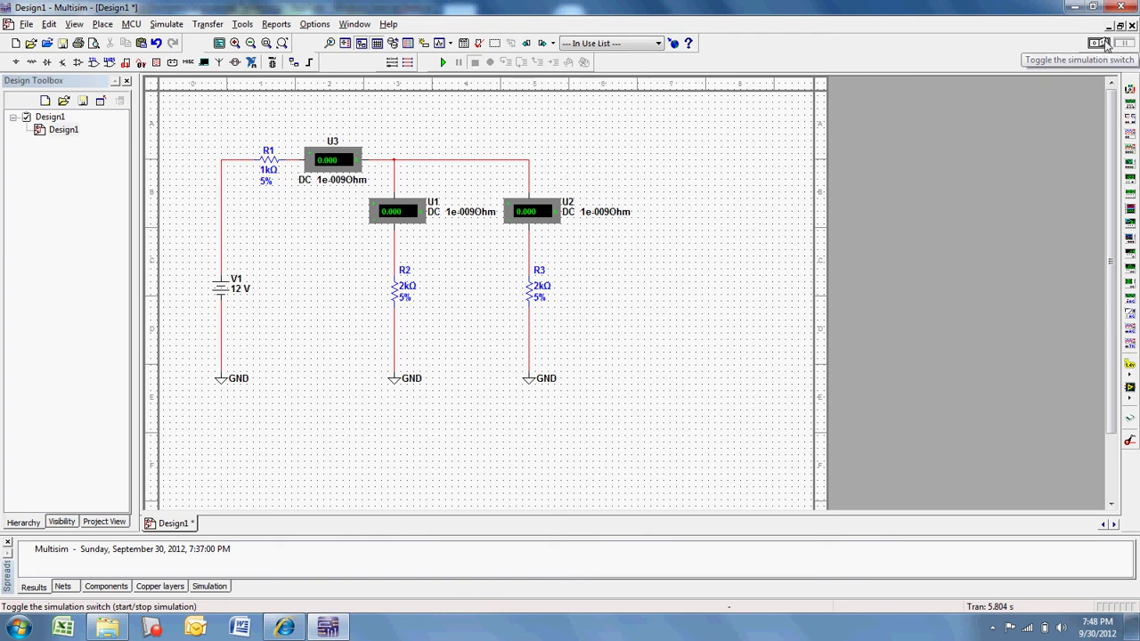
Run the simulation, read U3 at 6.000 mA and U1, U2 at 2.999 mA, then stop it.
{"action": "left_click", "coordinate": [1104, 44]}
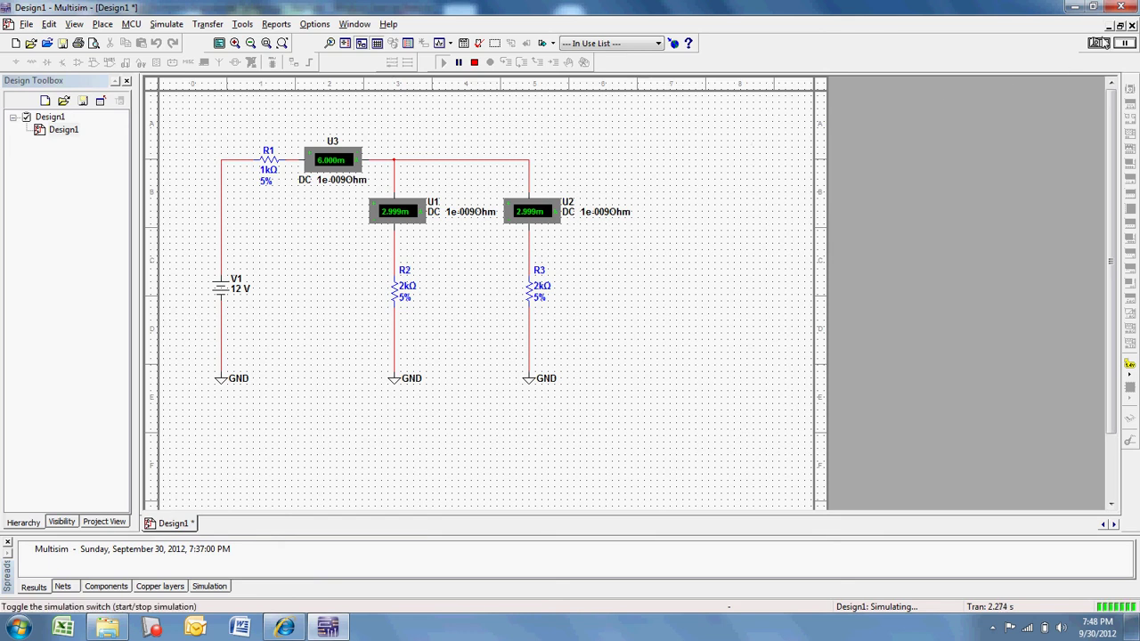
{"action": "left_click", "coordinate": [1099, 43]}
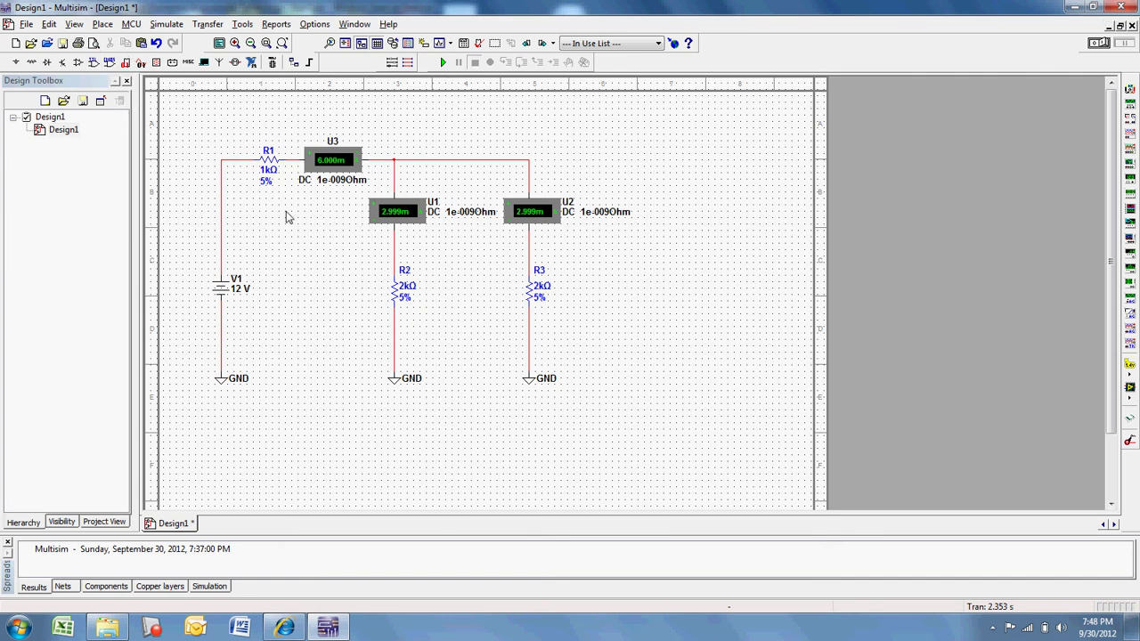
Add title text with the author's name, Simple Comination Circuit, MultiSim Demo and 9/30/2012, placed upper right.
{"action": "left_click", "coordinate": [102, 25]}
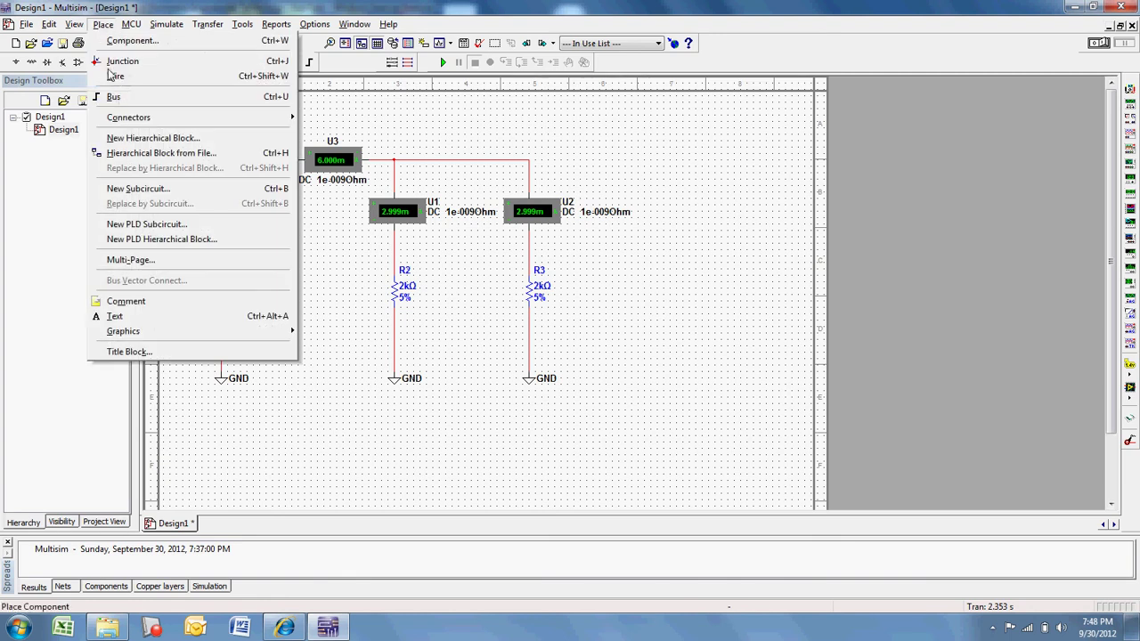
{"action": "left_click", "coordinate": [135, 319]}
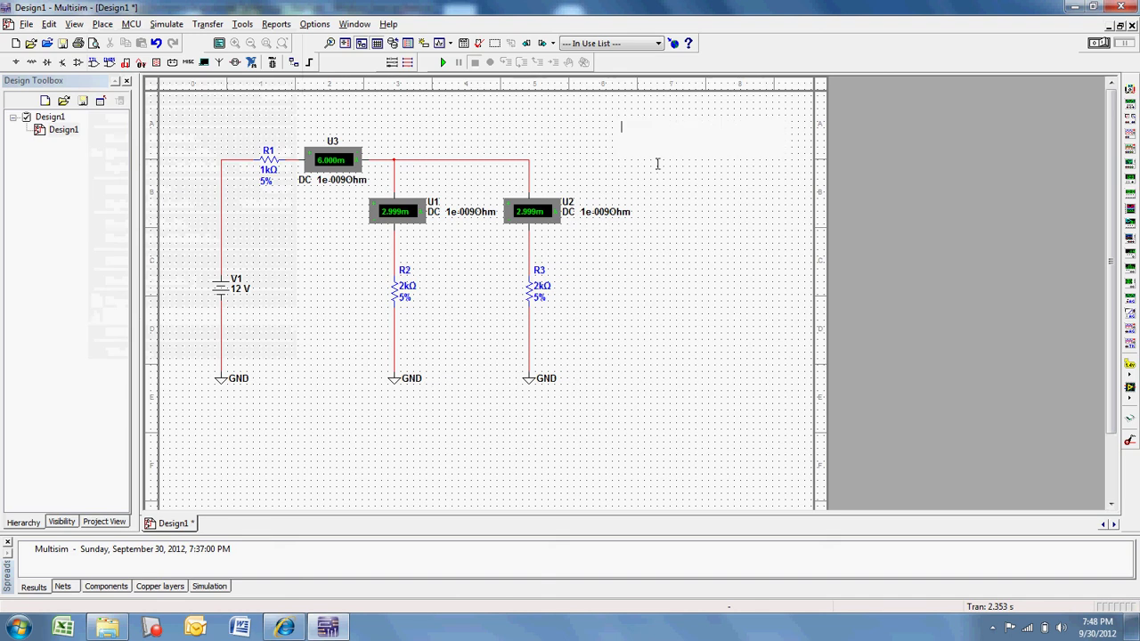
{"action": "type", "text": "E"}
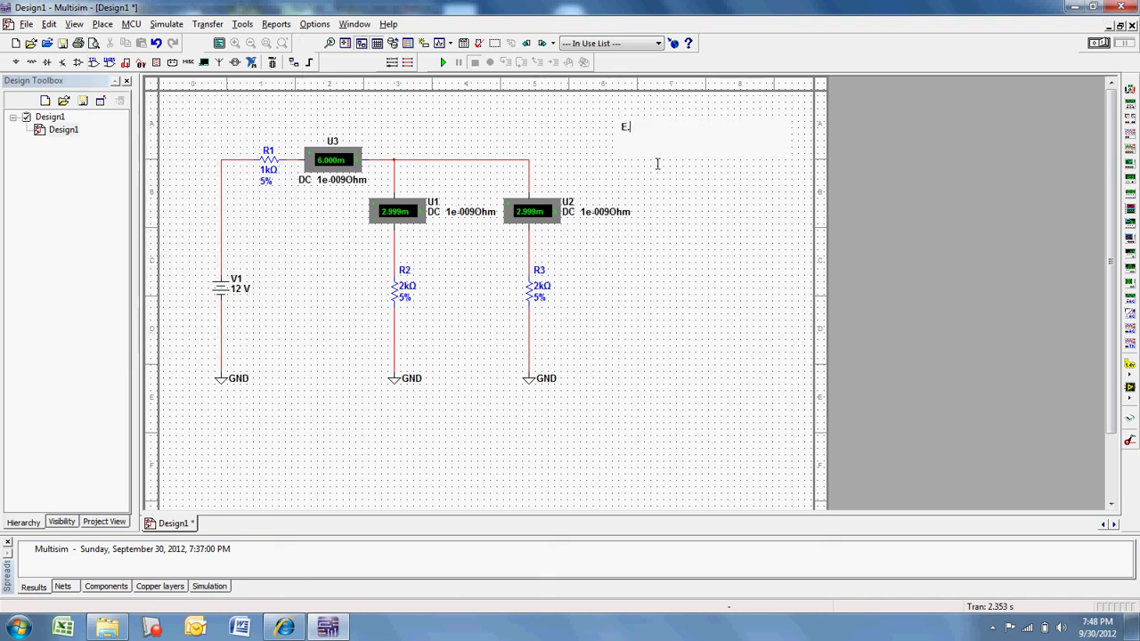
{"action": "type", "text": ".J. Daig"}
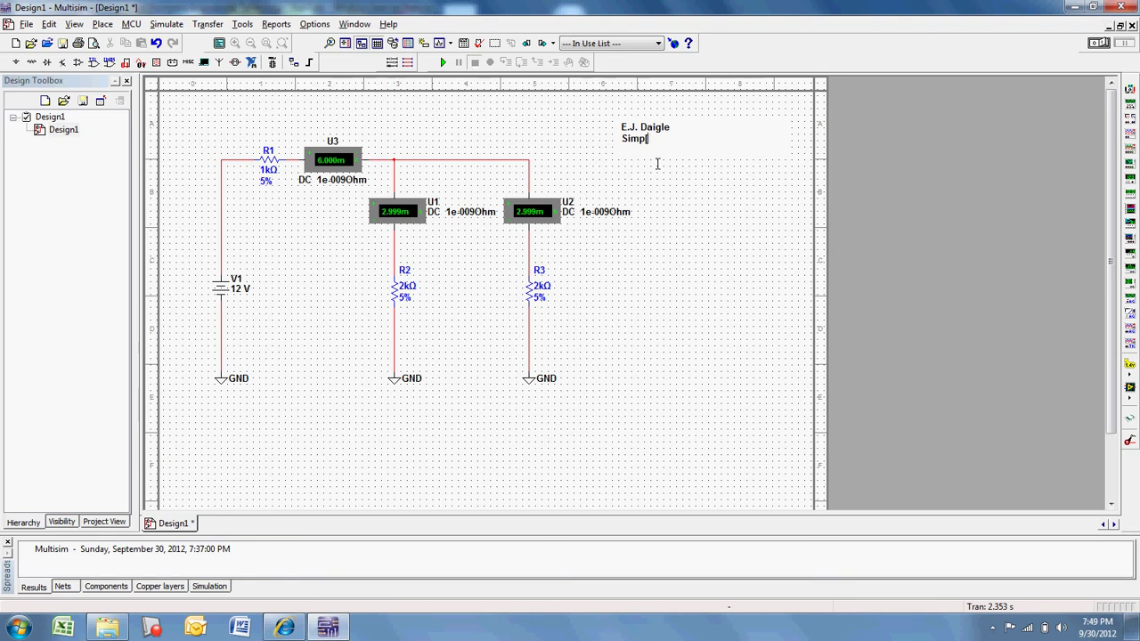
{"action": "type", "text": "le Comination Circu"}
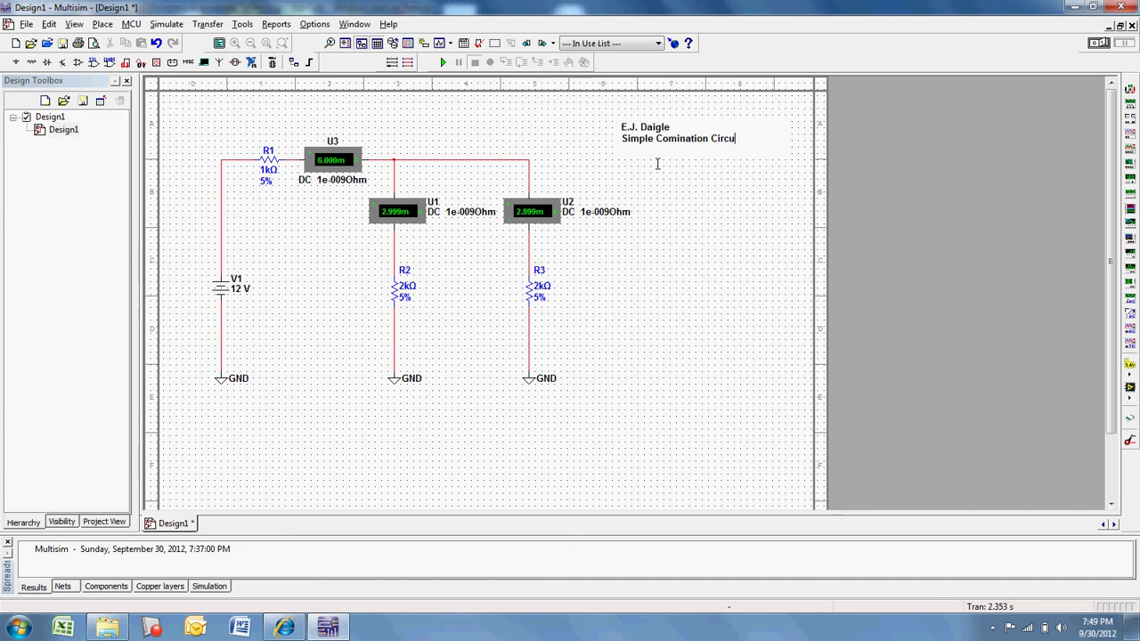
{"action": "type", "text": "it"}
{"action": "type", "text": "M"}
{"action": "type", "text": "ultiS"}
{"action": "type", "text": "im Demo"}
{"action": "key", "text": "Return"}
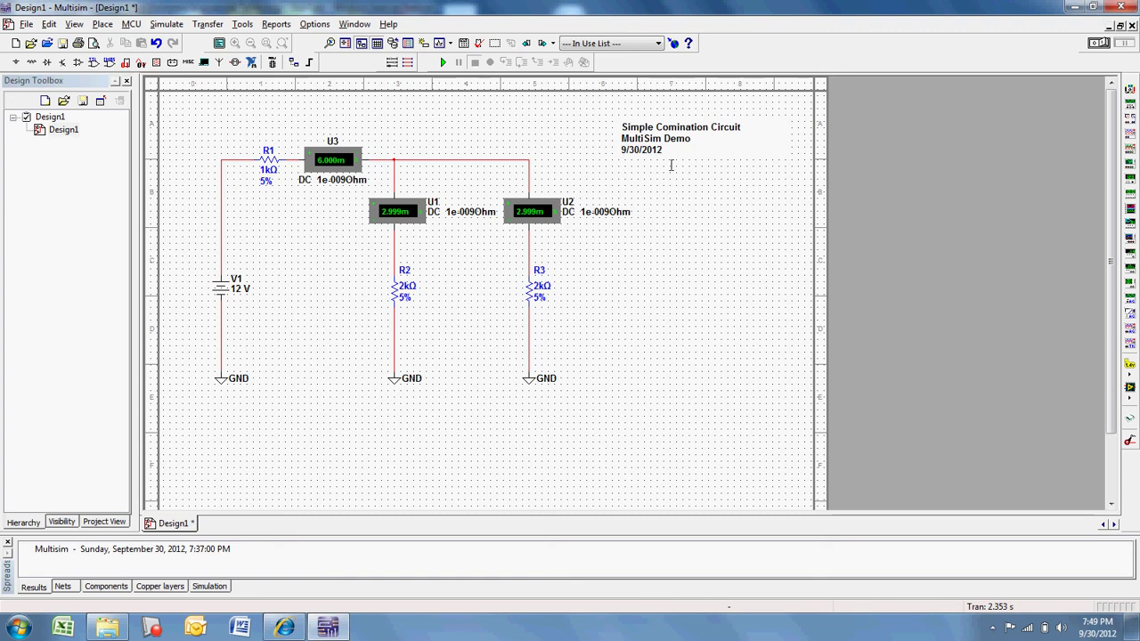
{"action": "left_click", "coordinate": [664, 179]}
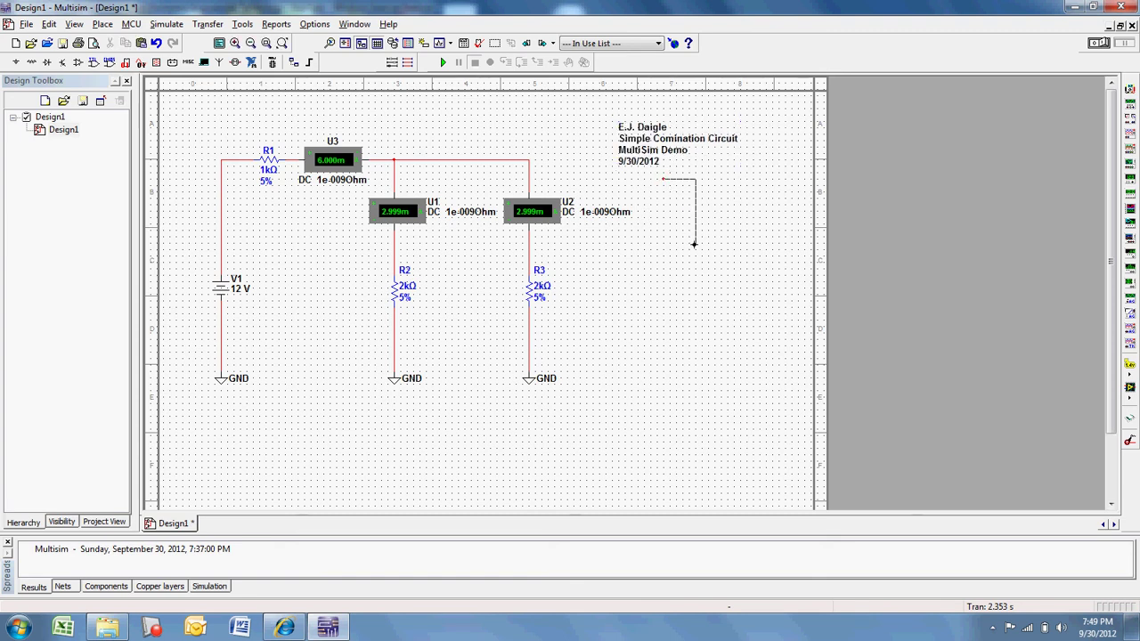
{"action": "key", "text": "Escape"}
{"action": "left_click_drag", "start_coordinate": [660, 156], "coordinate": [717, 145]}
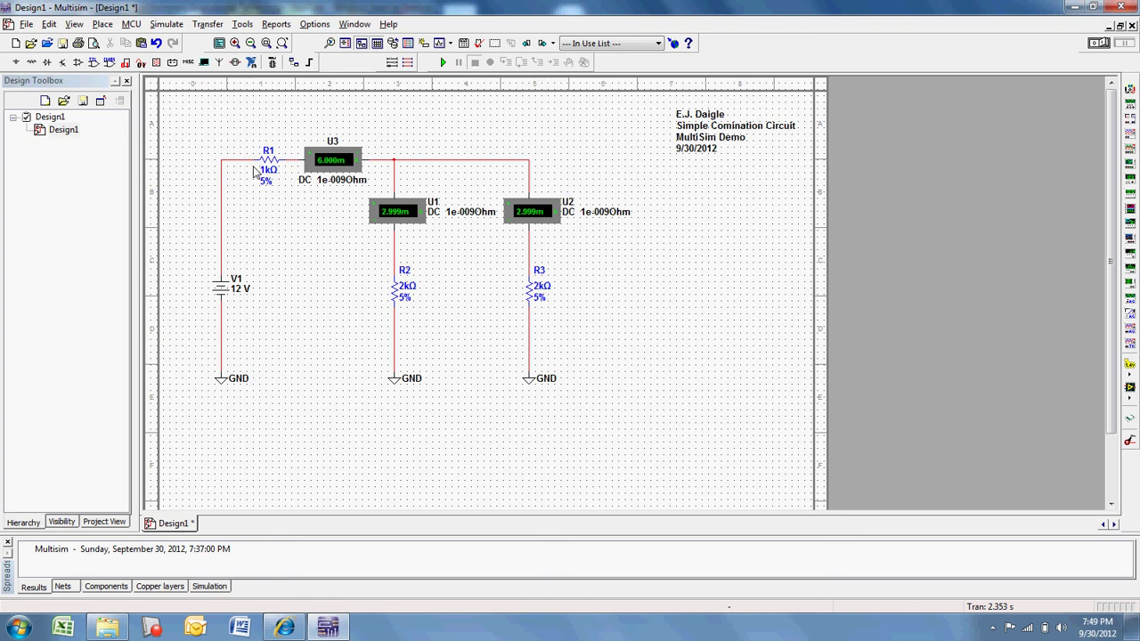
Place multimeter XMM1 above R1 and wire its terminals across both ends of R1.
{"action": "left_click", "coordinate": [1129, 89]}
{"action": "left_click", "coordinate": [260, 138]}
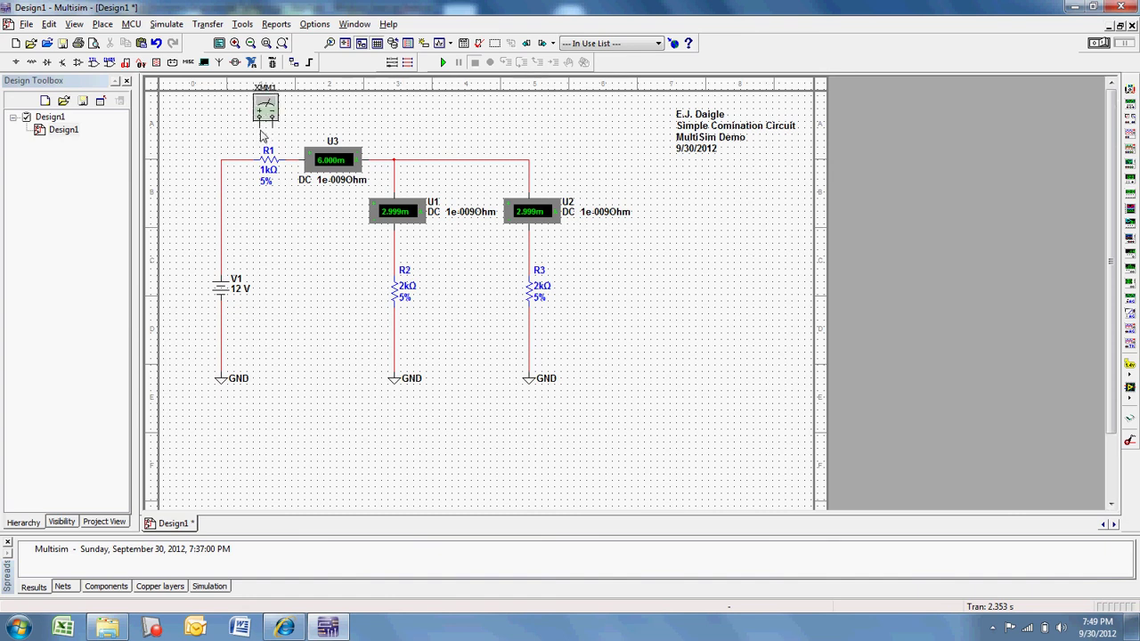
{"action": "left_click", "coordinate": [260, 124]}
{"action": "left_click", "coordinate": [221, 160]}
{"action": "left_click", "coordinate": [280, 133]}
{"action": "left_click", "coordinate": [291, 159]}
Place multimeter XMM2 right of the circuit, rotate it 90° clockwise, and wire it across R3.
{"action": "left_click", "coordinate": [1130, 90]}
{"action": "left_click", "coordinate": [675, 260]}
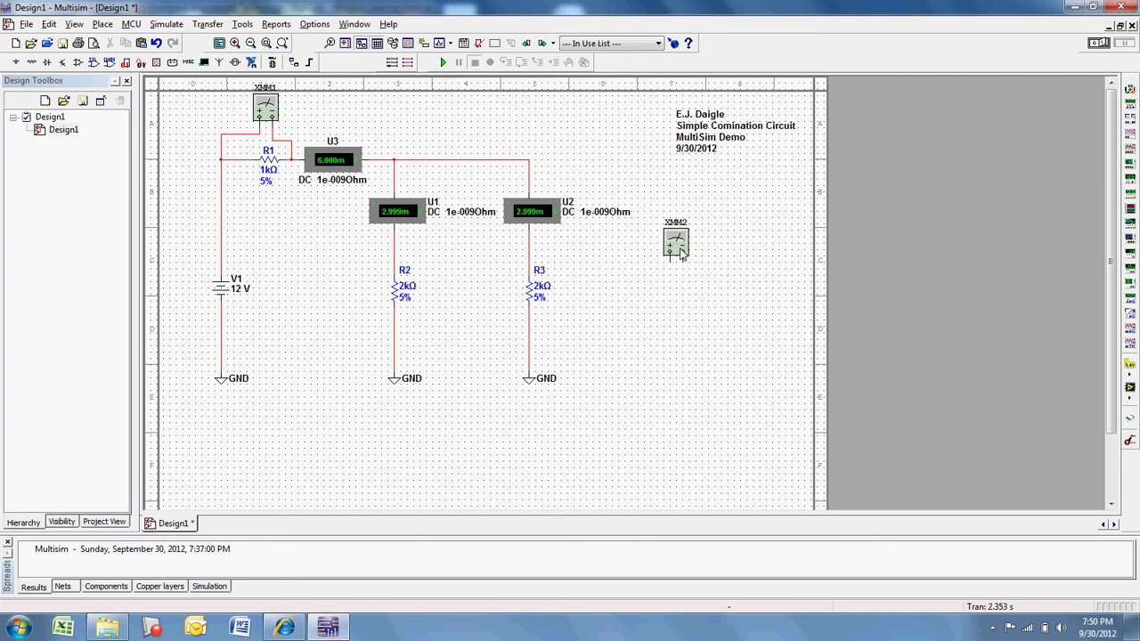
{"action": "right_click", "coordinate": [680, 250]}
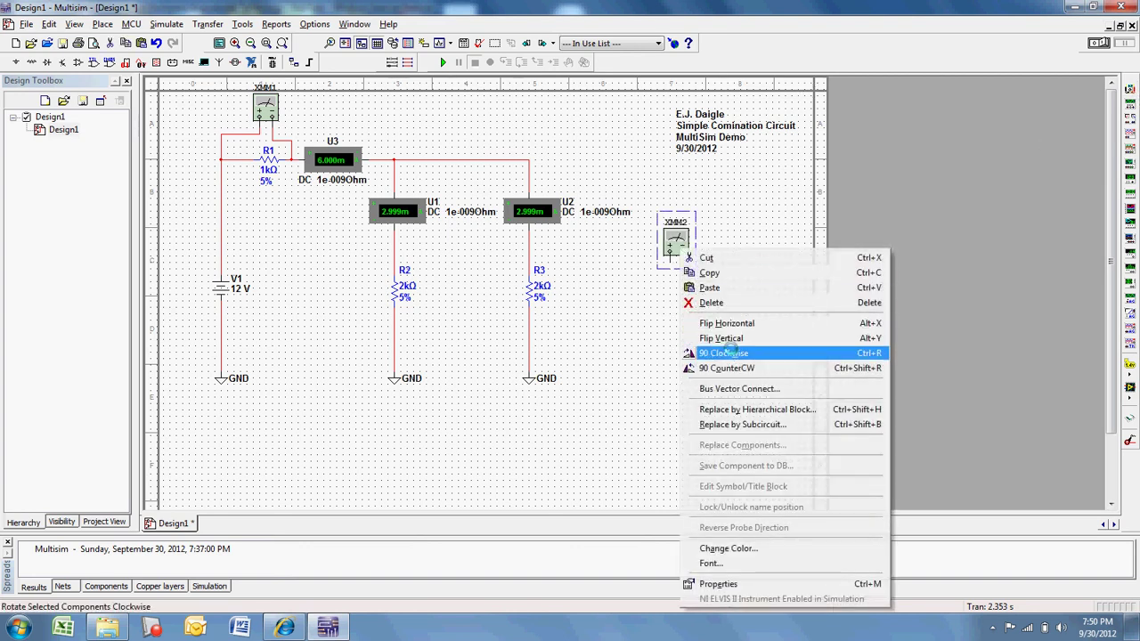
{"action": "left_click", "coordinate": [735, 352]}
{"action": "left_click", "coordinate": [660, 237]}
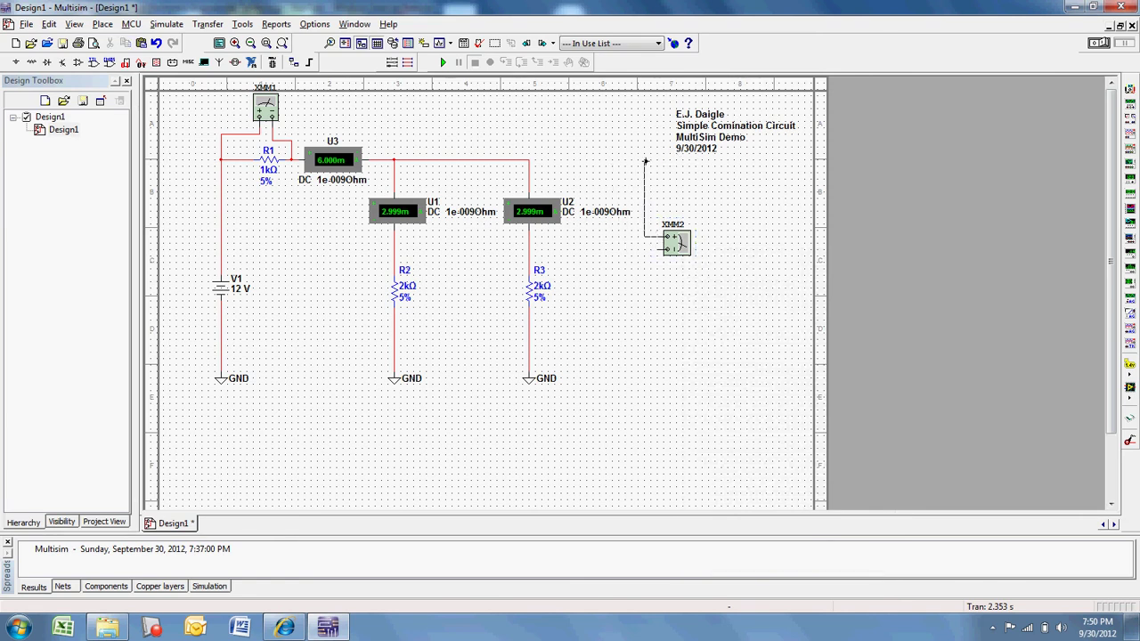
{"action": "left_click", "coordinate": [531, 161]}
{"action": "left_click", "coordinate": [659, 251]}
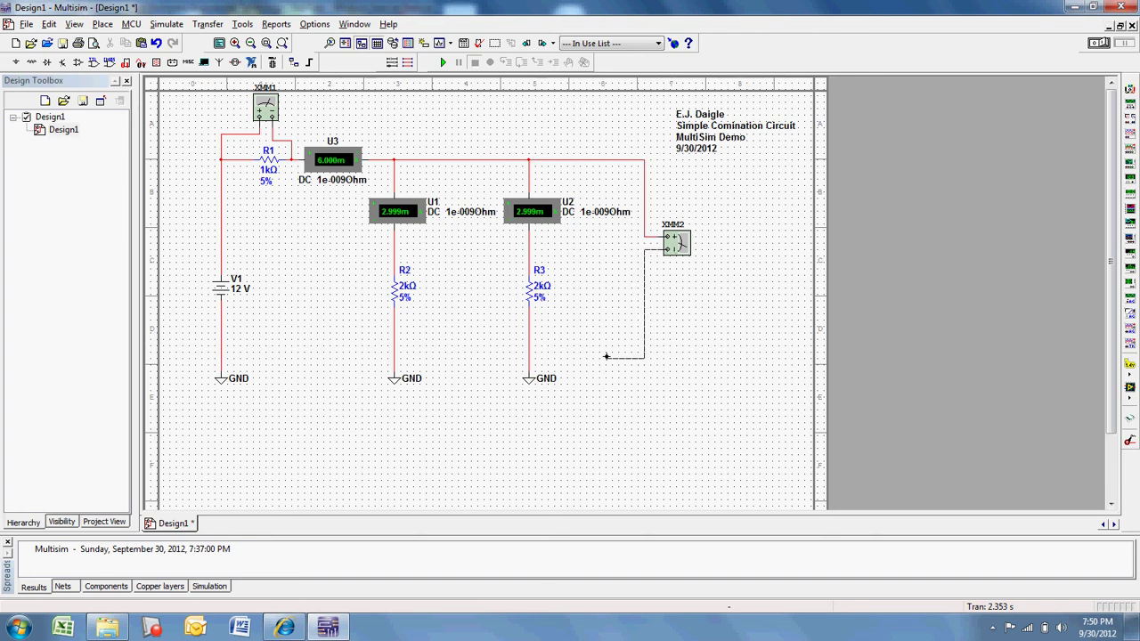
{"action": "left_click", "coordinate": [529, 358]}
Open the XMM1 and XMM2 panels and position them beside their multimeters, near R1 and R3.
{"action": "double_click", "coordinate": [265, 107]}
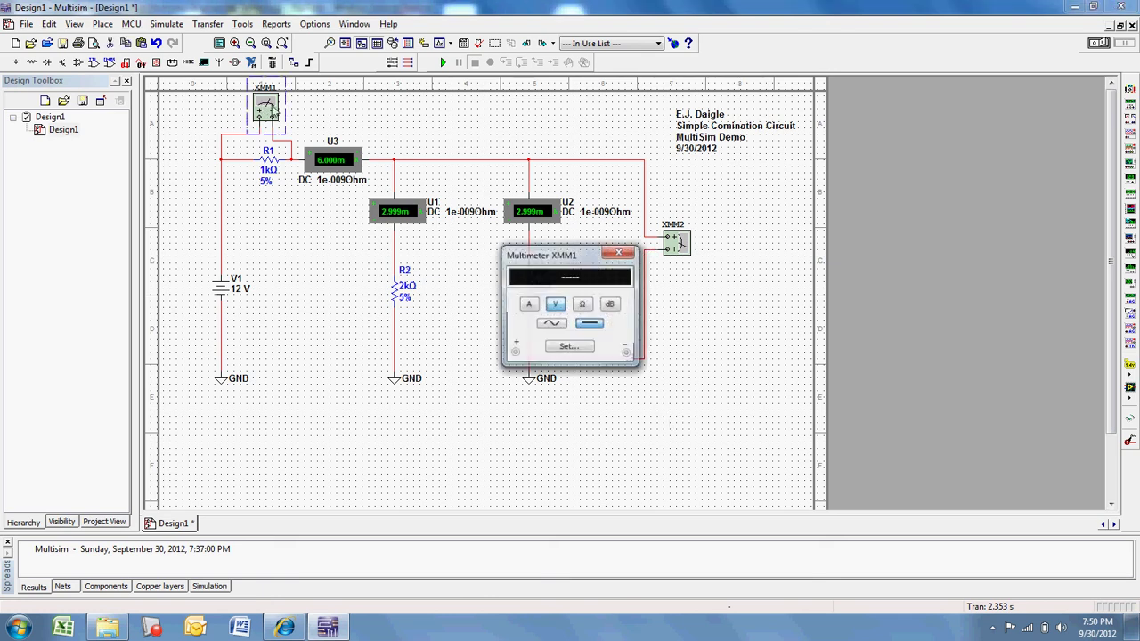
{"action": "left_click_drag", "start_coordinate": [572, 255], "coordinate": [733, 283]}
{"action": "double_click", "coordinate": [677, 243]}
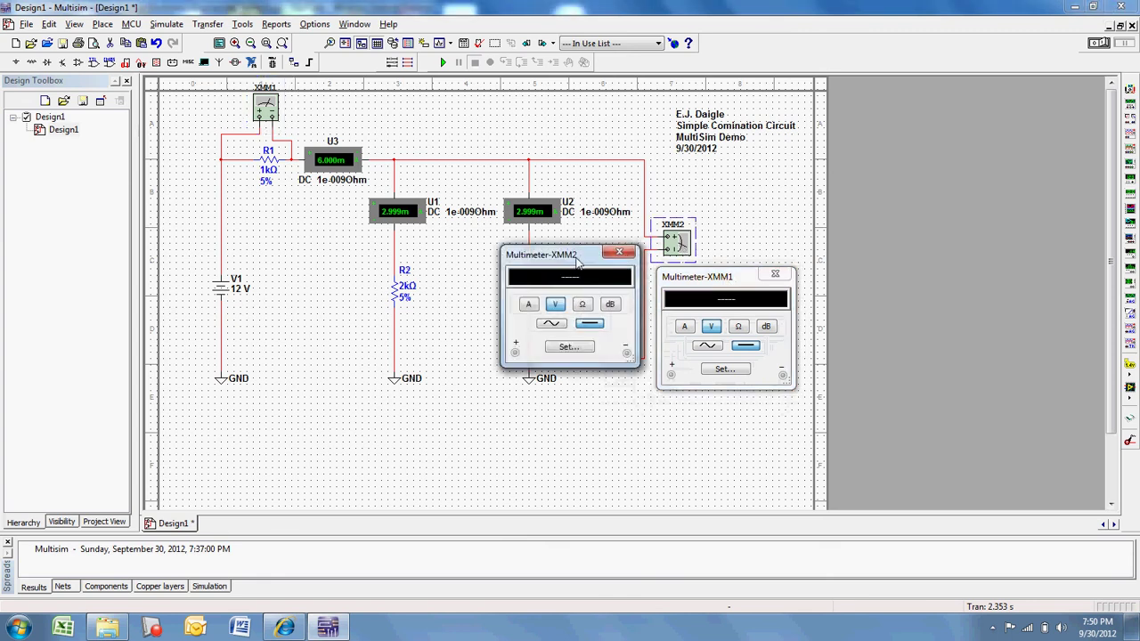
{"action": "left_click_drag", "start_coordinate": [577, 257], "coordinate": [732, 407]}
{"action": "left_click", "coordinate": [513, 450]}
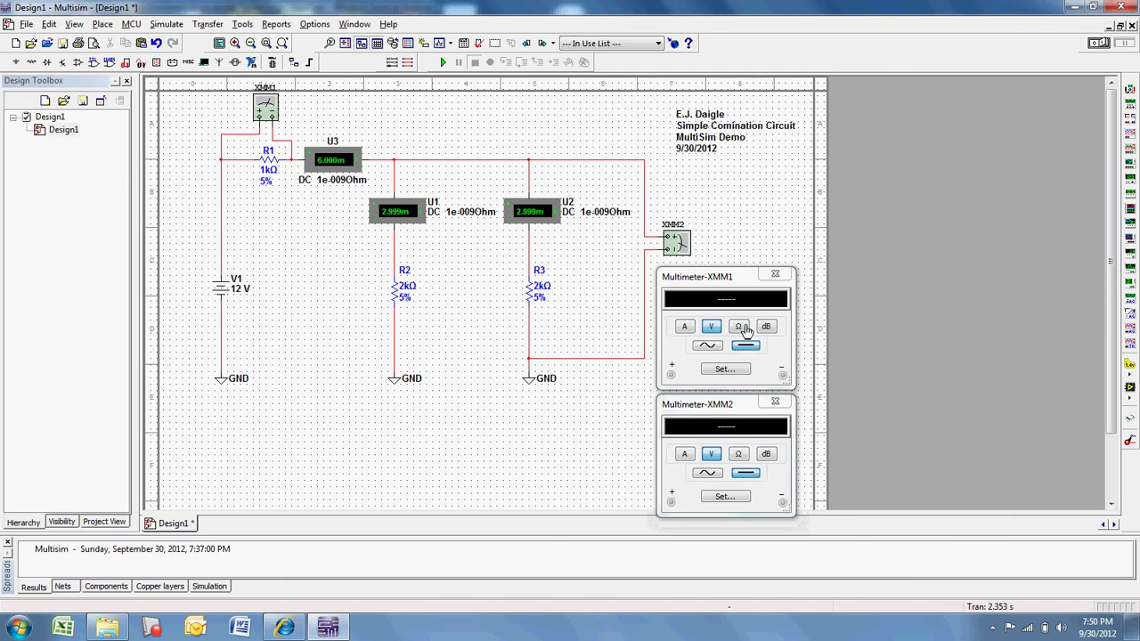
{"action": "left_click_drag", "start_coordinate": [717, 285], "coordinate": [294, 203]}
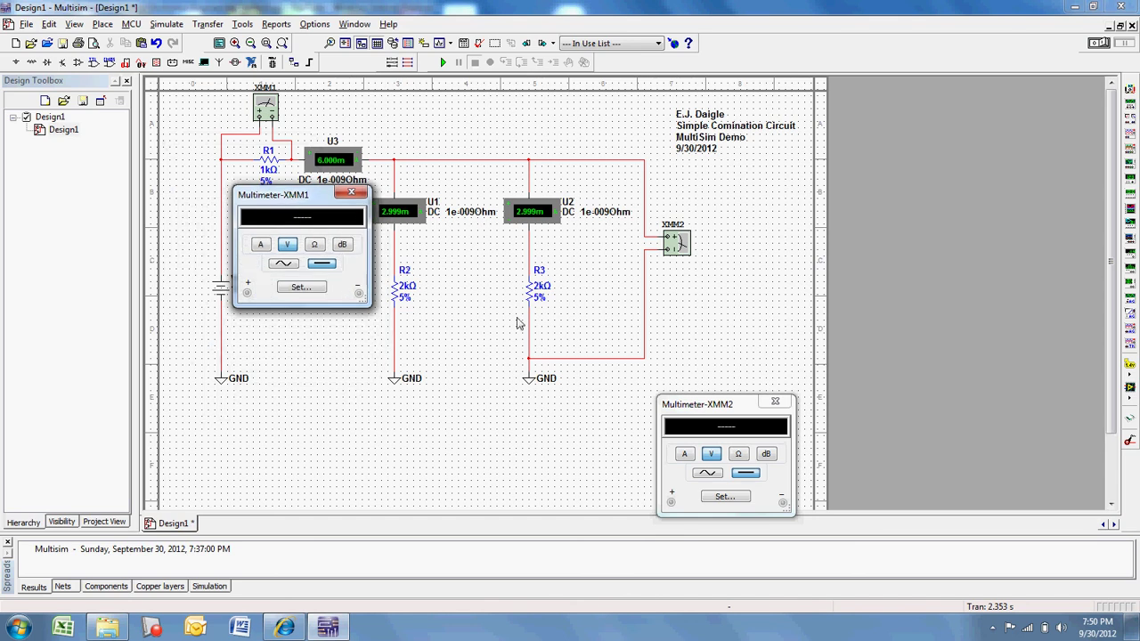
{"action": "left_click_drag", "start_coordinate": [716, 413], "coordinate": [713, 285]}
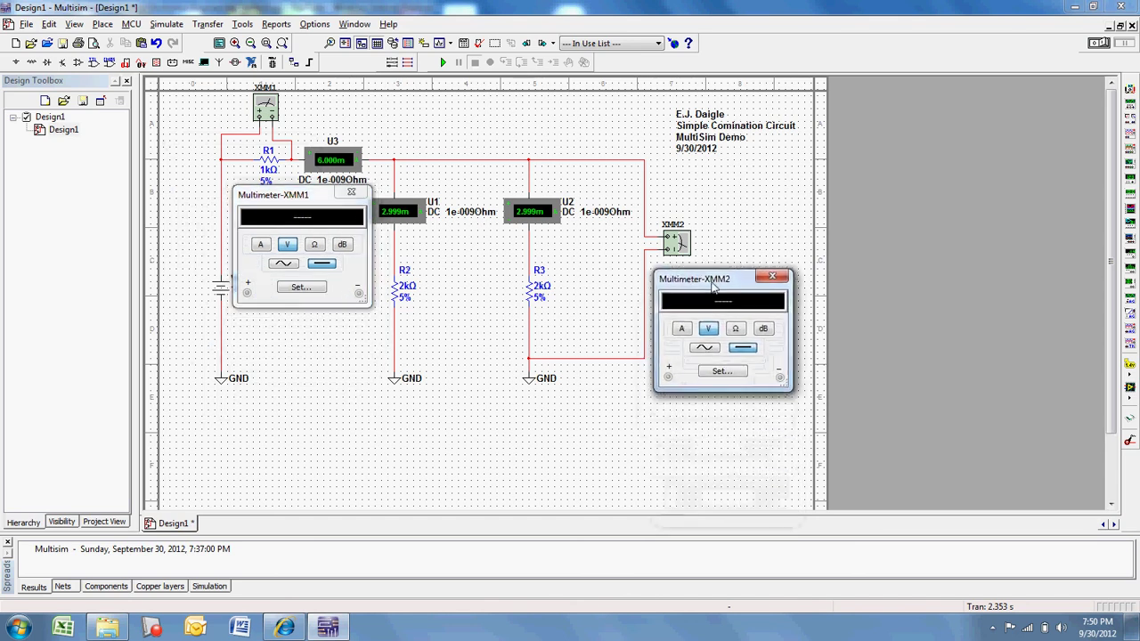
{"action": "left_click", "coordinate": [650, 451]}
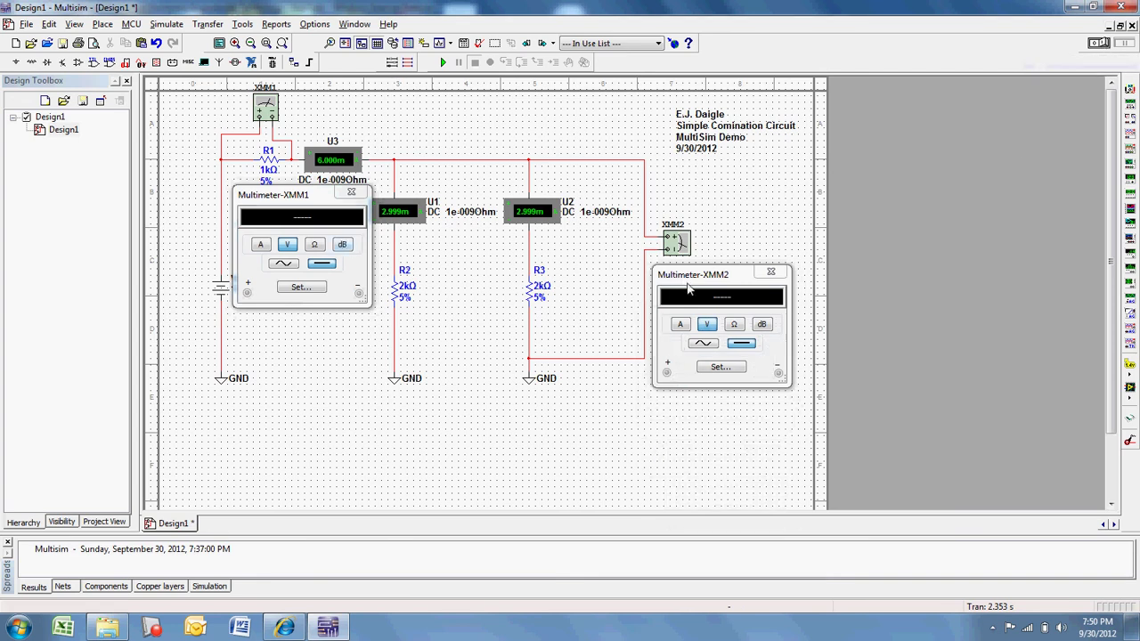
Run the simulation and move both multimeter panels below the circuit, each reading 6 V.
{"action": "left_click", "coordinate": [1101, 43]}
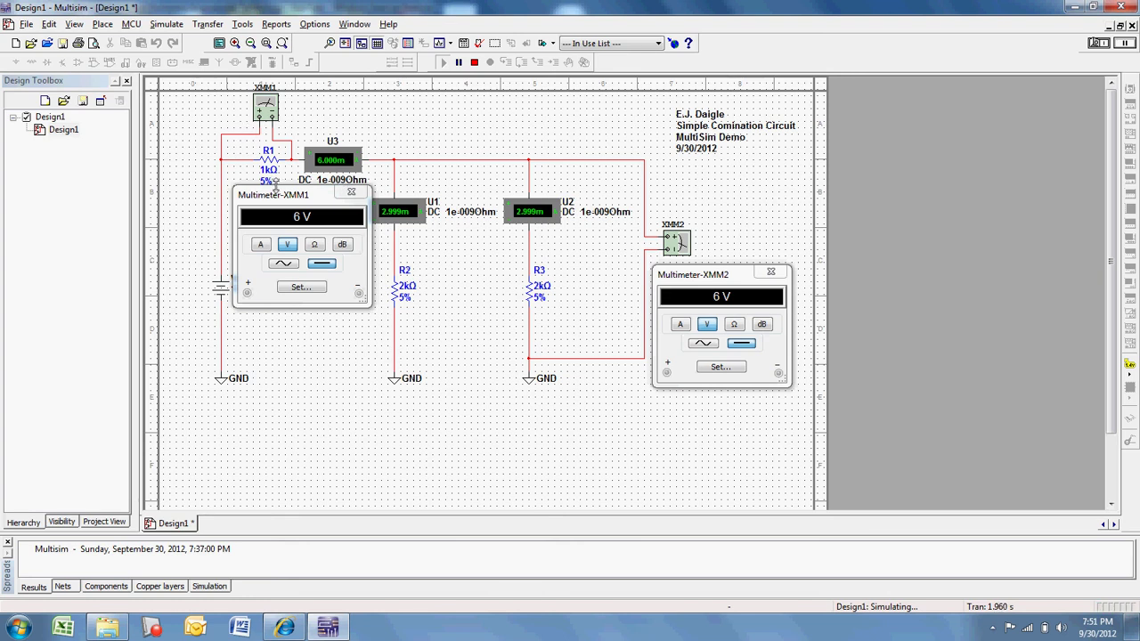
{"action": "left_click_drag", "start_coordinate": [278, 195], "coordinate": [288, 401]}
{"action": "left_click_drag", "start_coordinate": [728, 278], "coordinate": [725, 395]}
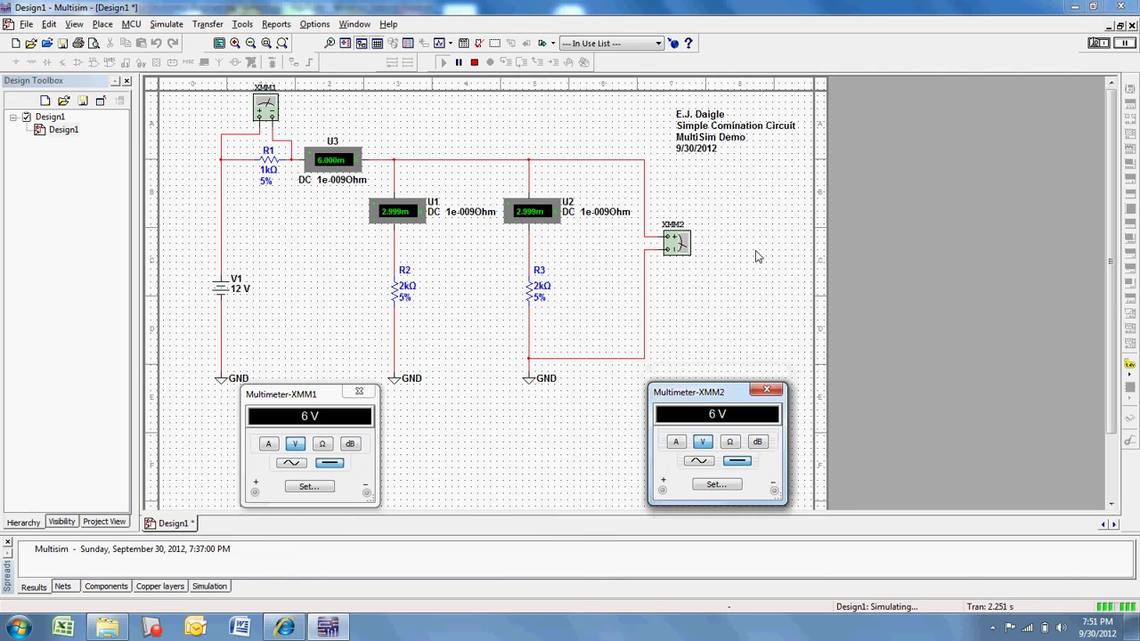